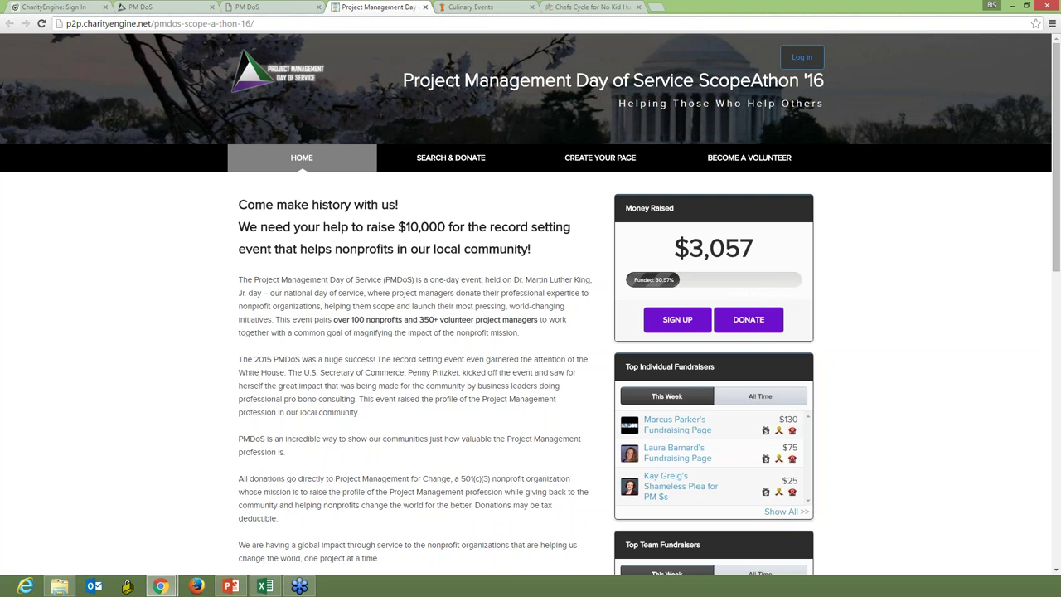
- Switch to the Culinary Events page and scroll through its Events in Your Area listing
left_click(509, 12)
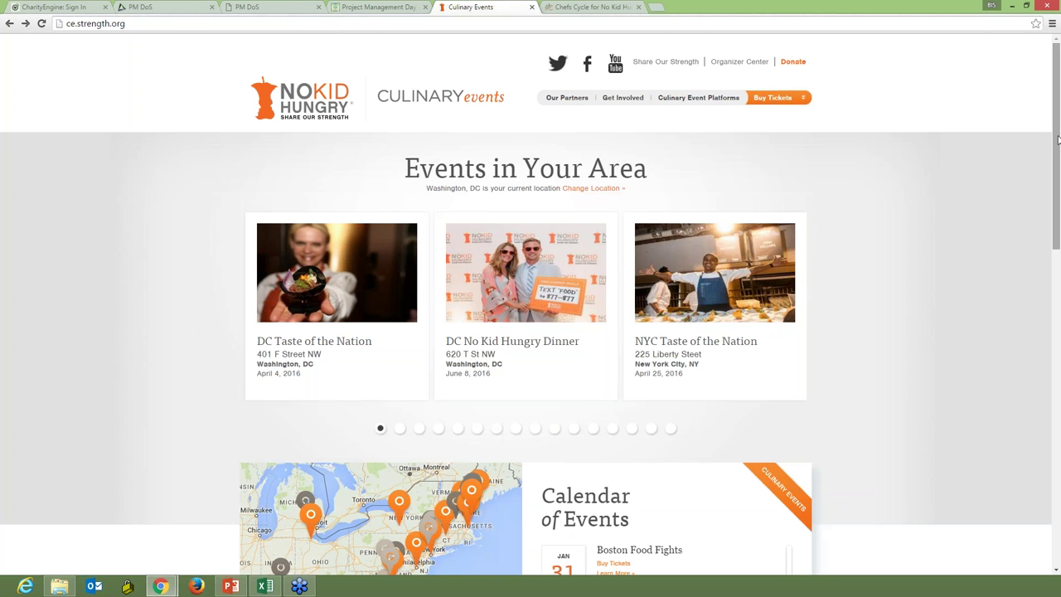
left_click_drag(1058, 139, 1034, 517)
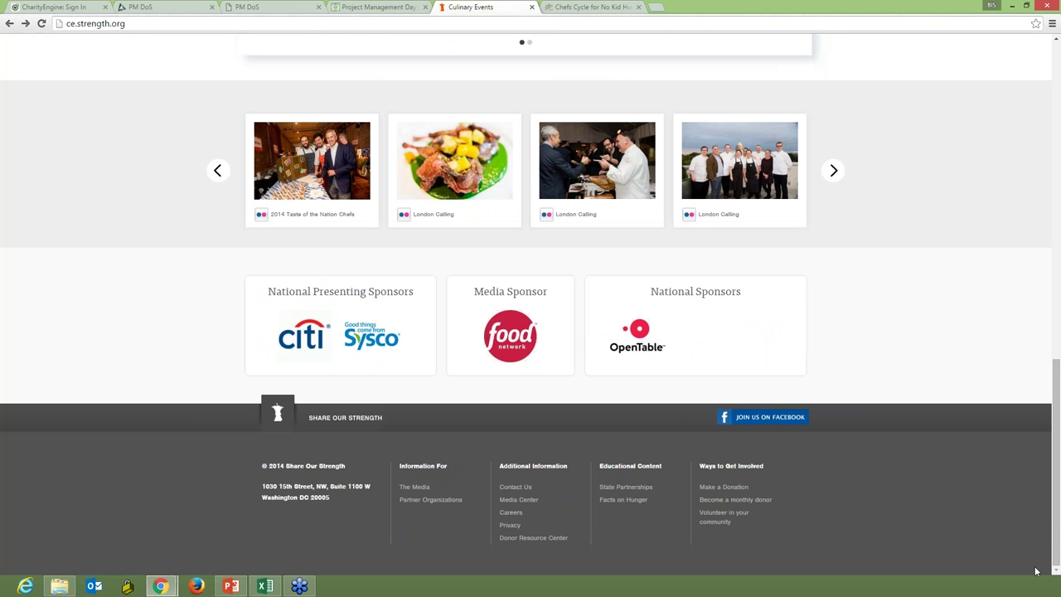
left_click_drag(1056, 554, 1035, 180)
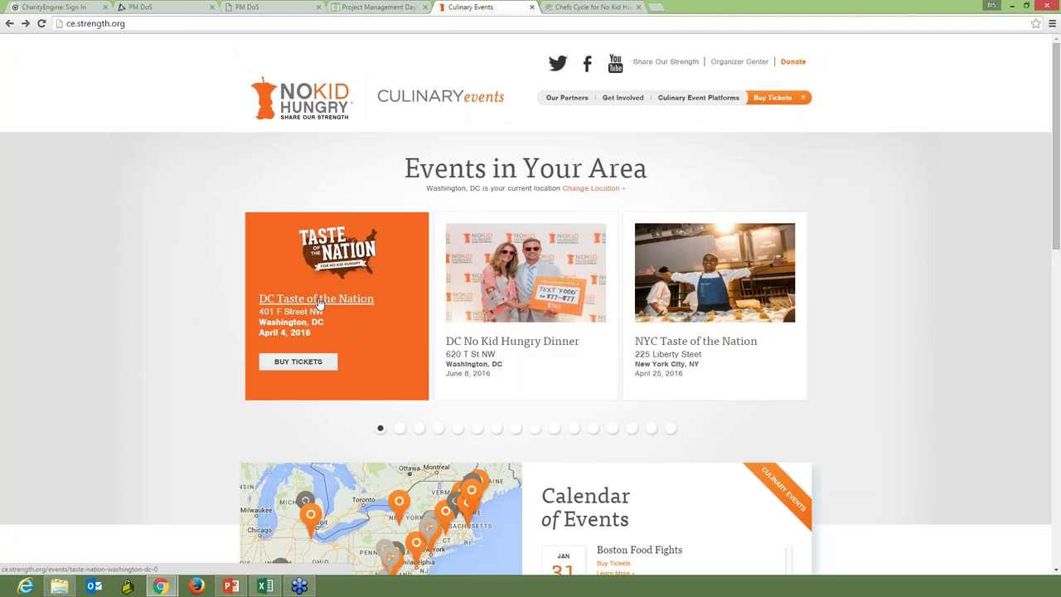
- Order 2 VIP Plus tickets for DC Taste of the Nation with a 1000 additional donation
left_click(308, 365)
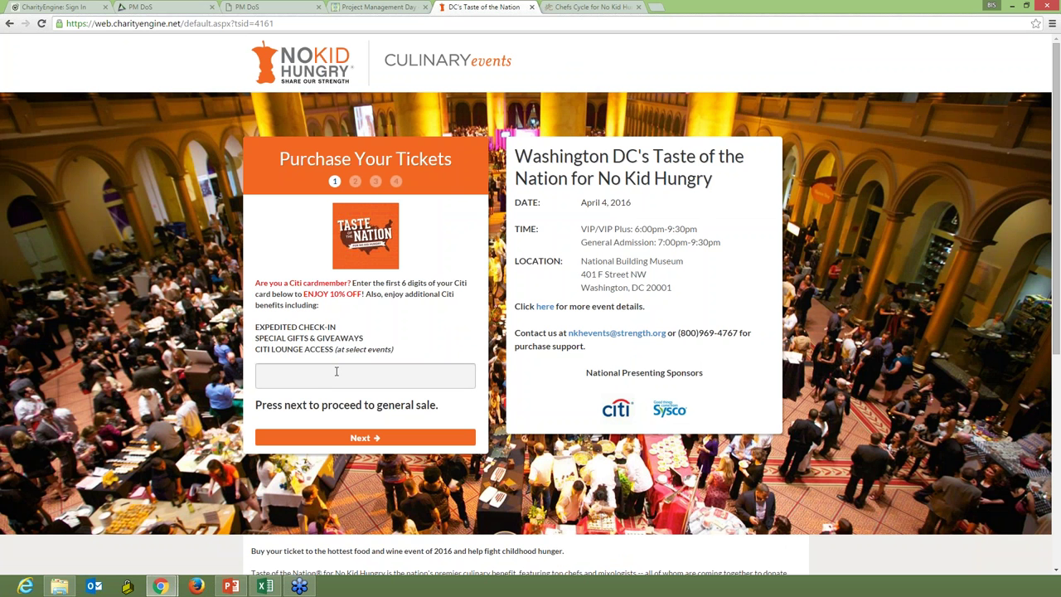
left_click(348, 438)
scroll(286, 333, "down", 1)
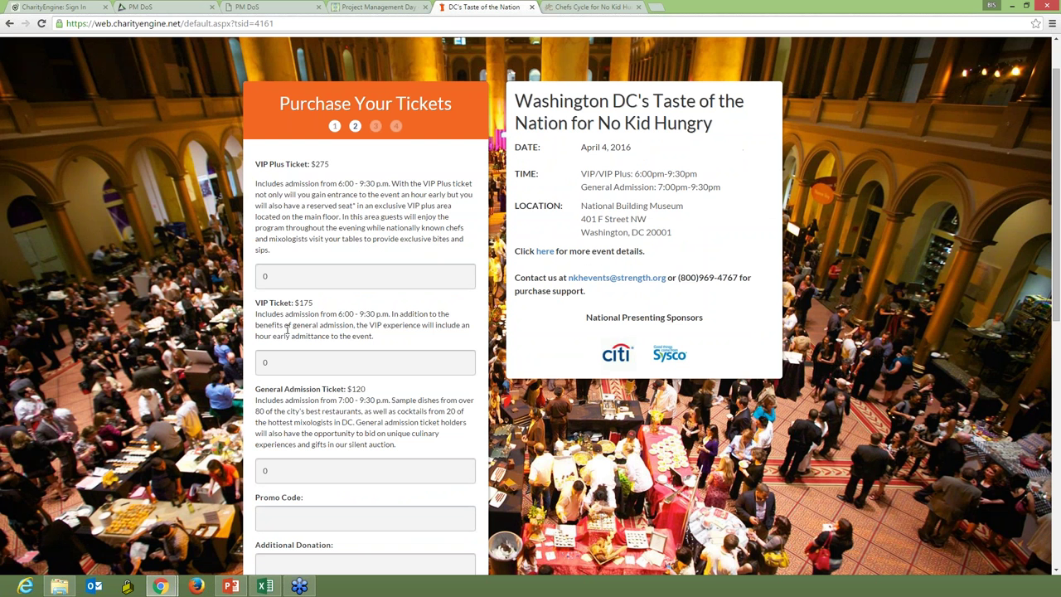
left_click(275, 278)
type("2")
scroll(323, 426, "down", 3)
left_click(287, 395)
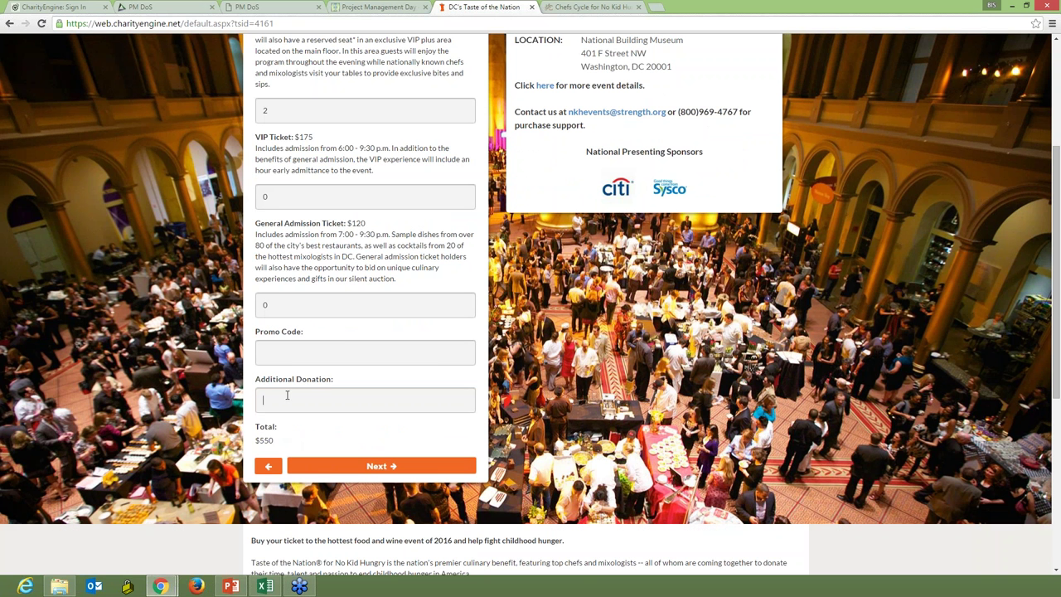
type("1000")
left_click(347, 466)
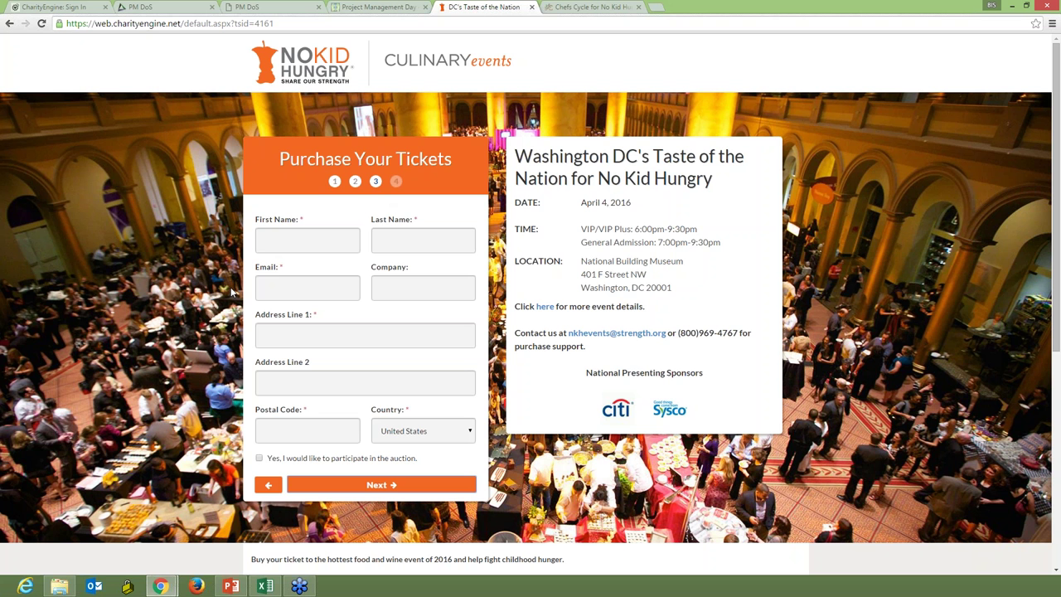
- On the Chefs Cycle site, view a rider's fundraising page from Support a Rider, then close it
left_click(594, 9)
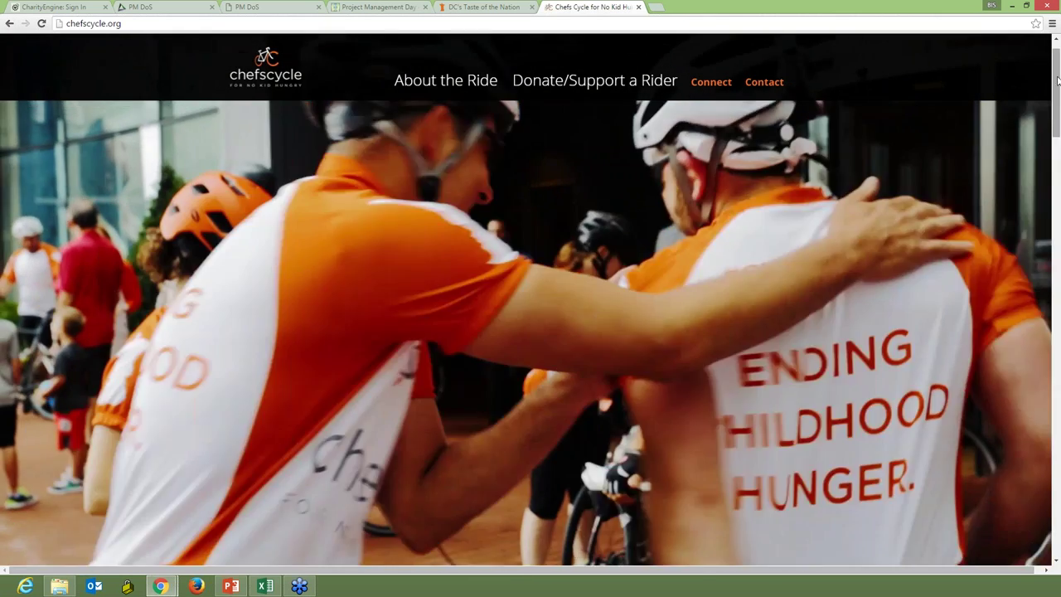
left_click_drag(1058, 80, 1025, 223)
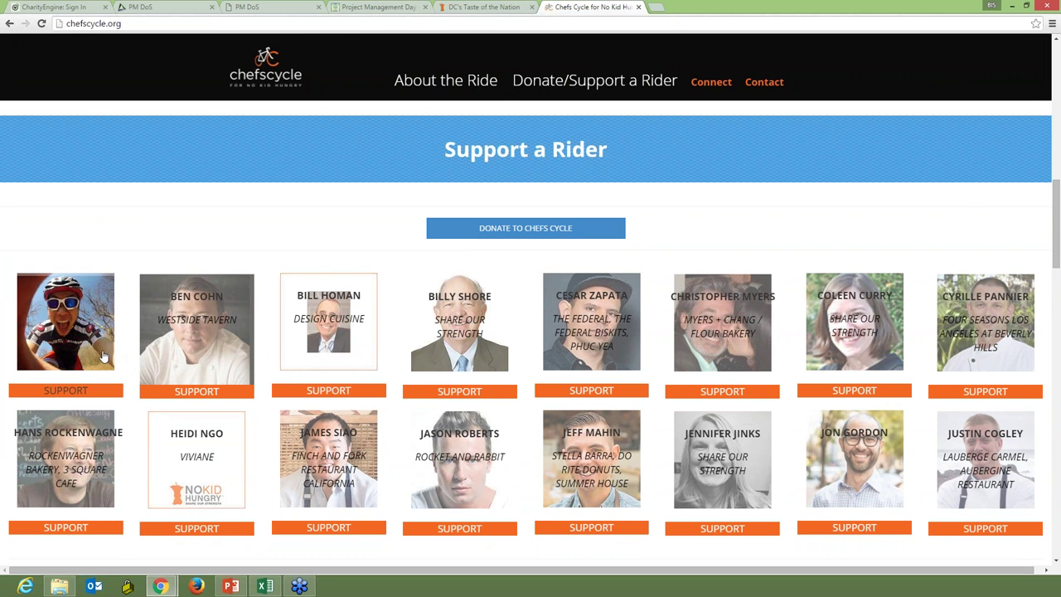
left_click(482, 471)
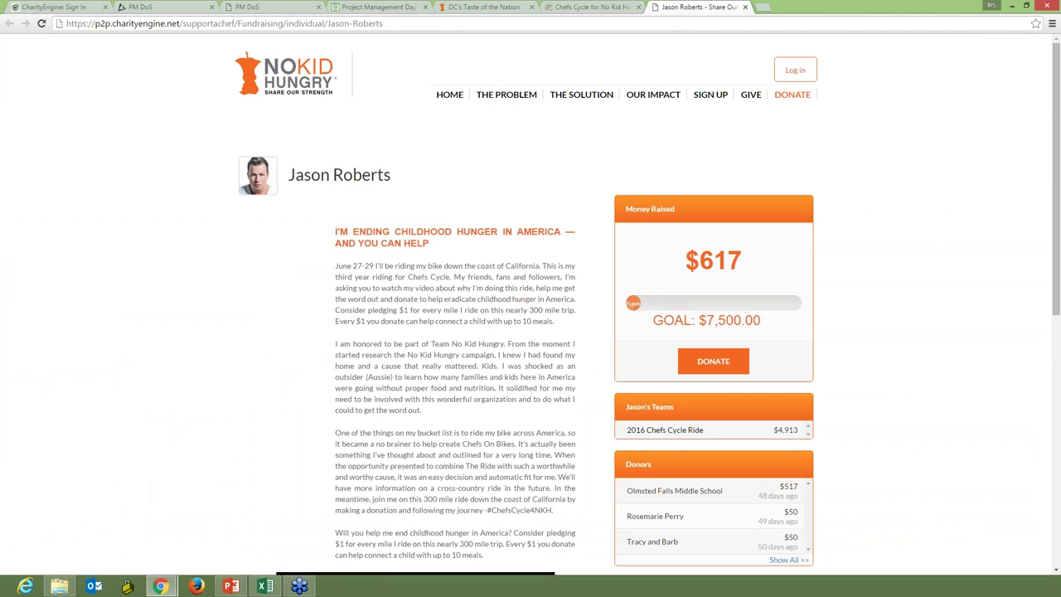
mouse_move(1057, 107)
left_mouse_down()
mouse_move(1054, 244)
mouse_move(1052, 89)
left_mouse_up()
left_click(746, 7)
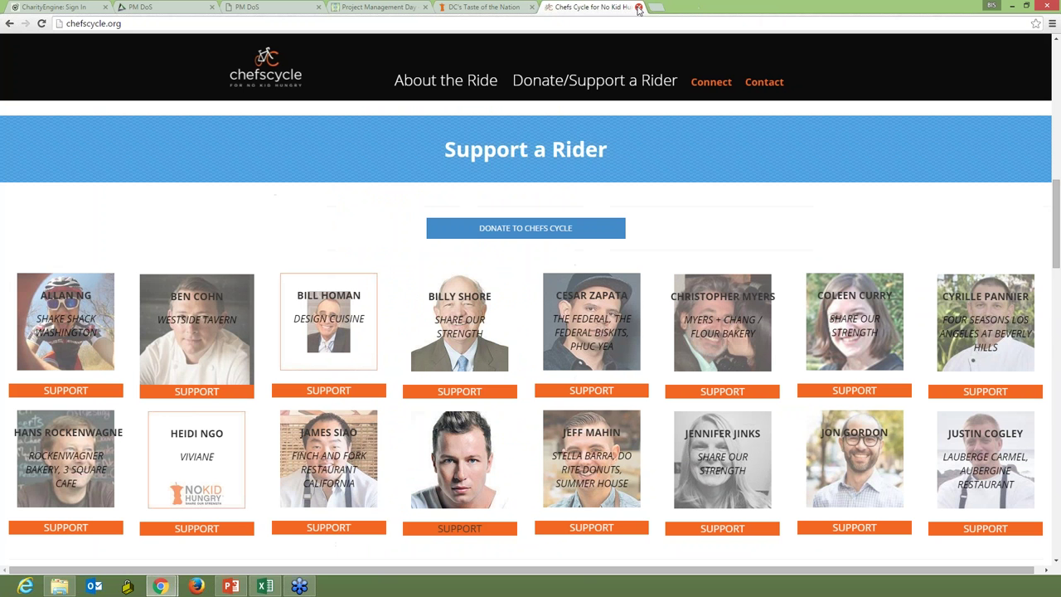
- Close the Chefs Cycle, Taste of the Nation, PM DoS and Project Management Day tabs, then sign in
left_click(639, 7)
left_click(532, 7)
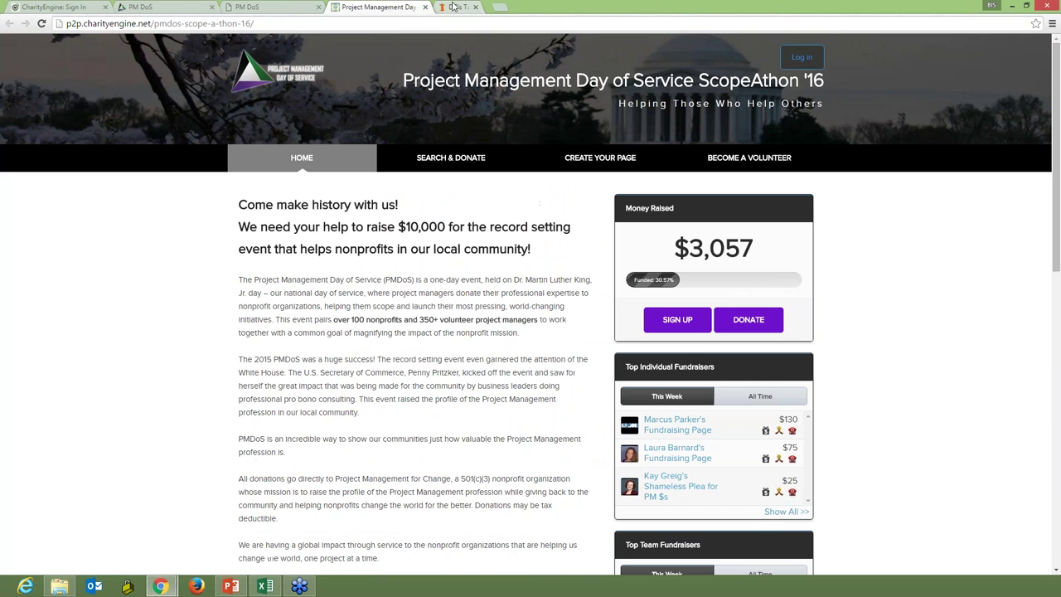
left_click(211, 6)
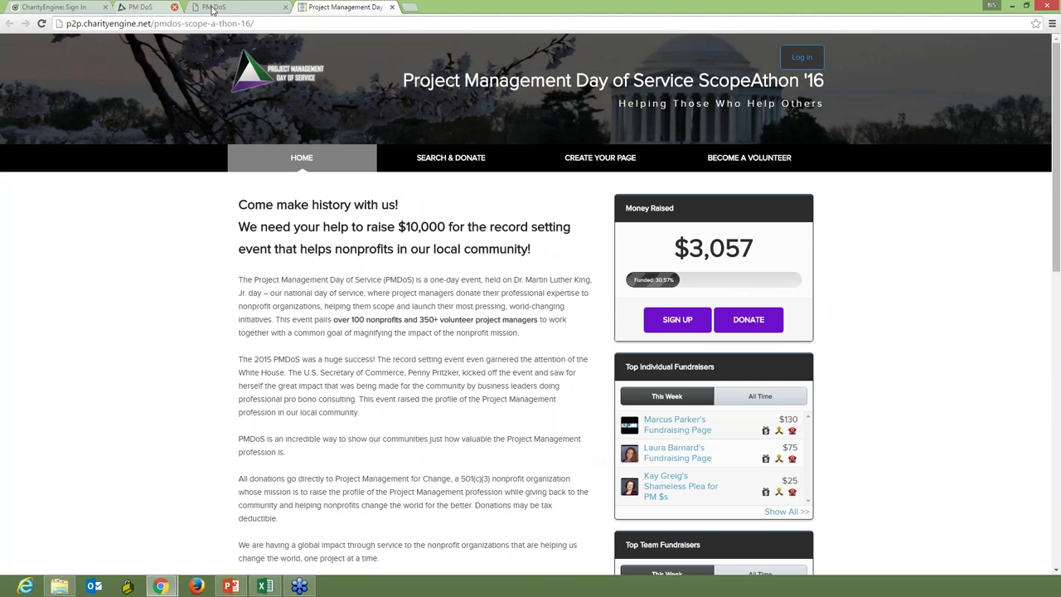
left_click(212, 7)
left_click(211, 7)
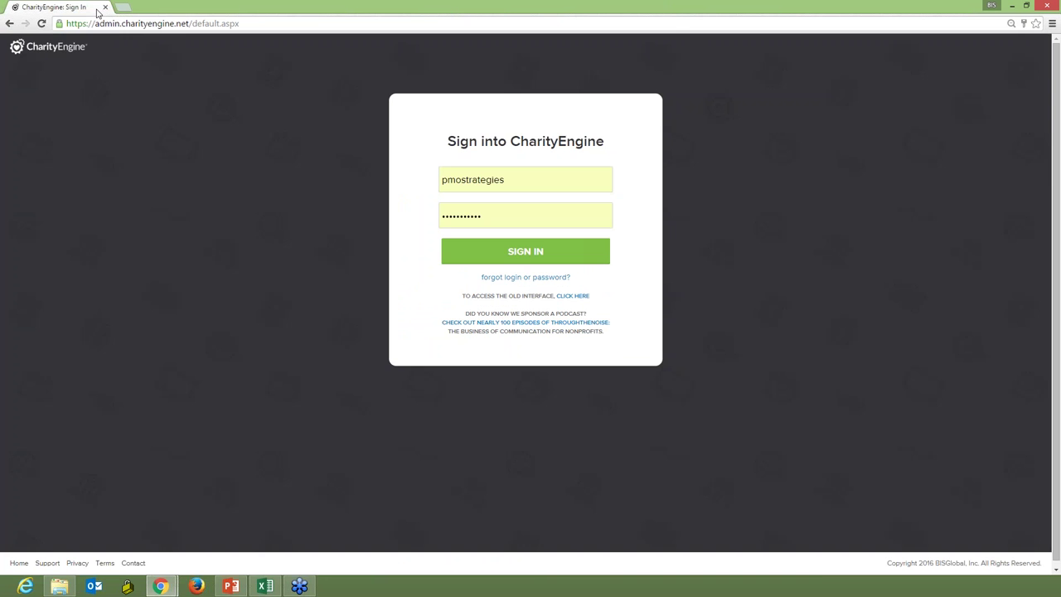
left_click(529, 255)
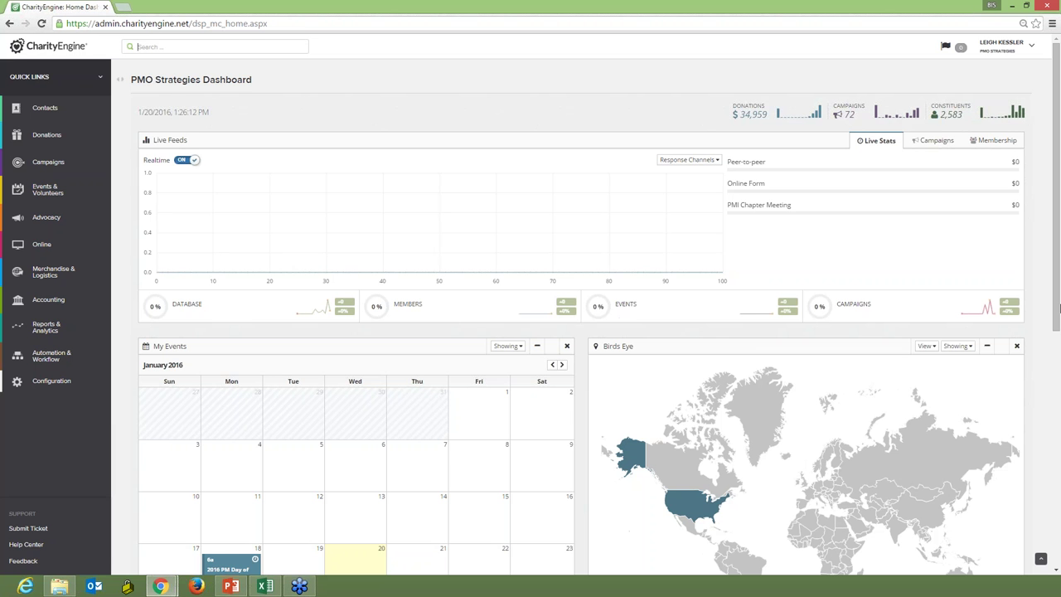
- Set the Birds Eye map regions to US states
scroll(1057, 194, "down", 3)
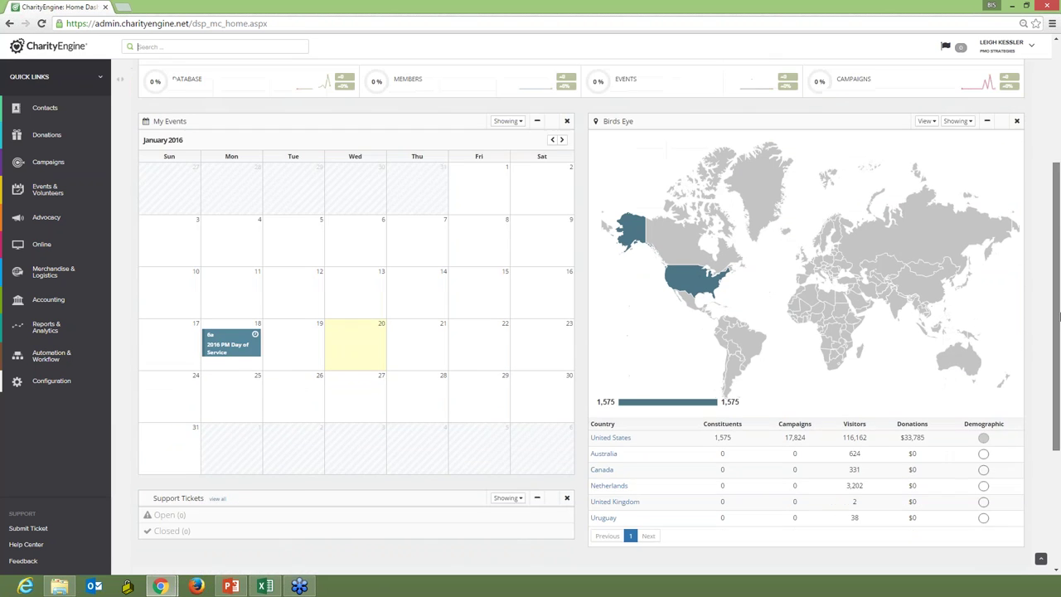
left_click(927, 116)
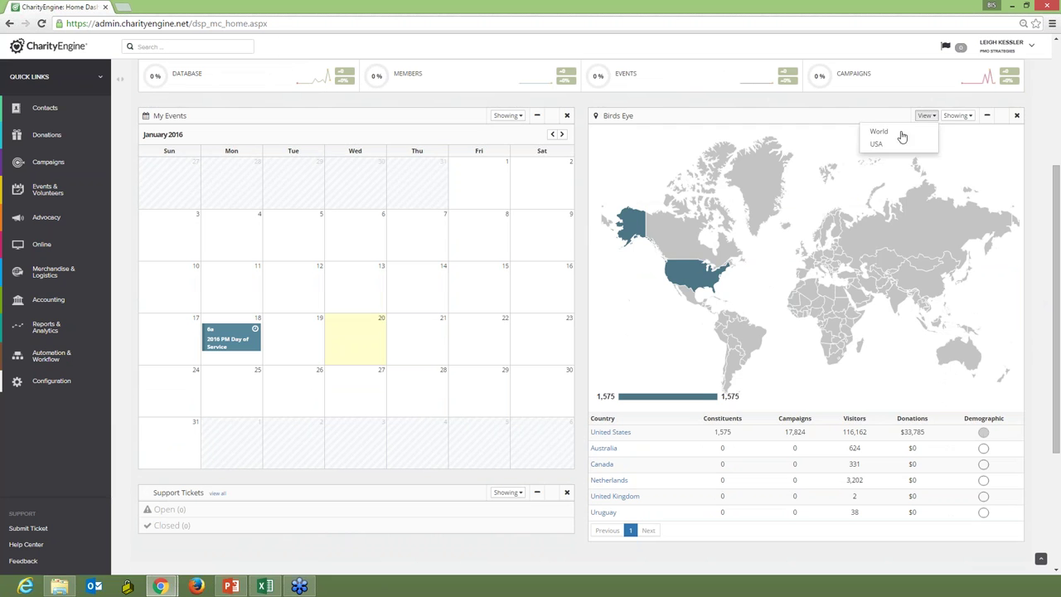
left_click(903, 143)
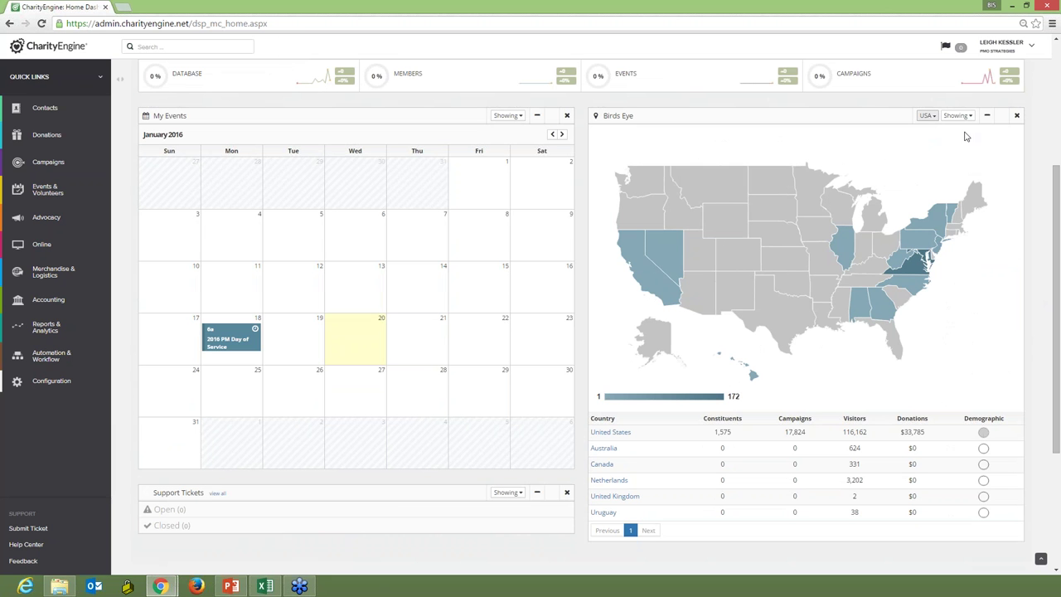
- Show donations, then campaigns, by state on the map, and open the 2016 PM Day of Service event
mouse_move(942, 219)
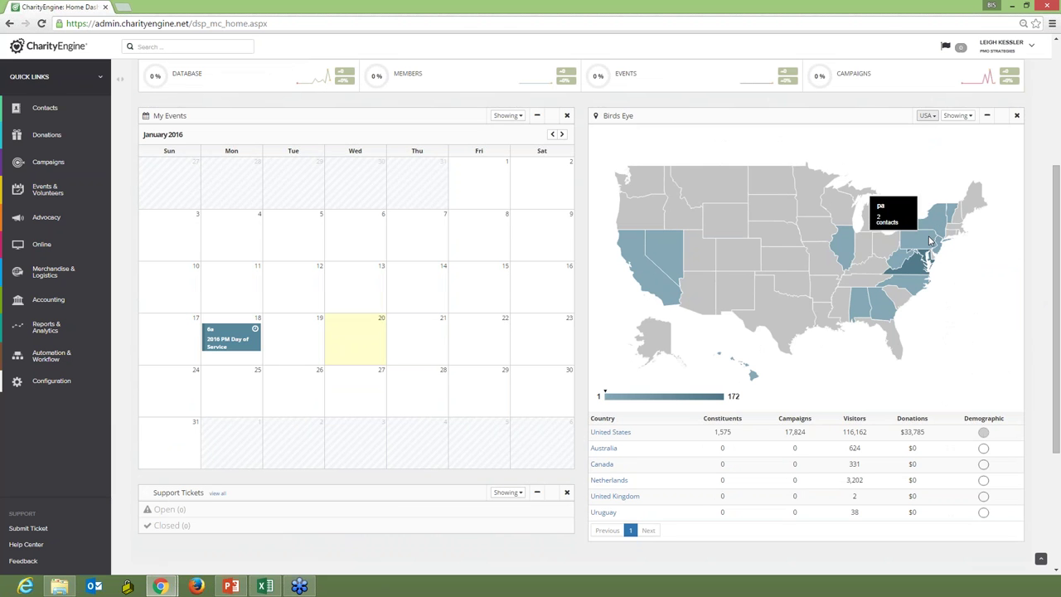
mouse_move(904, 274)
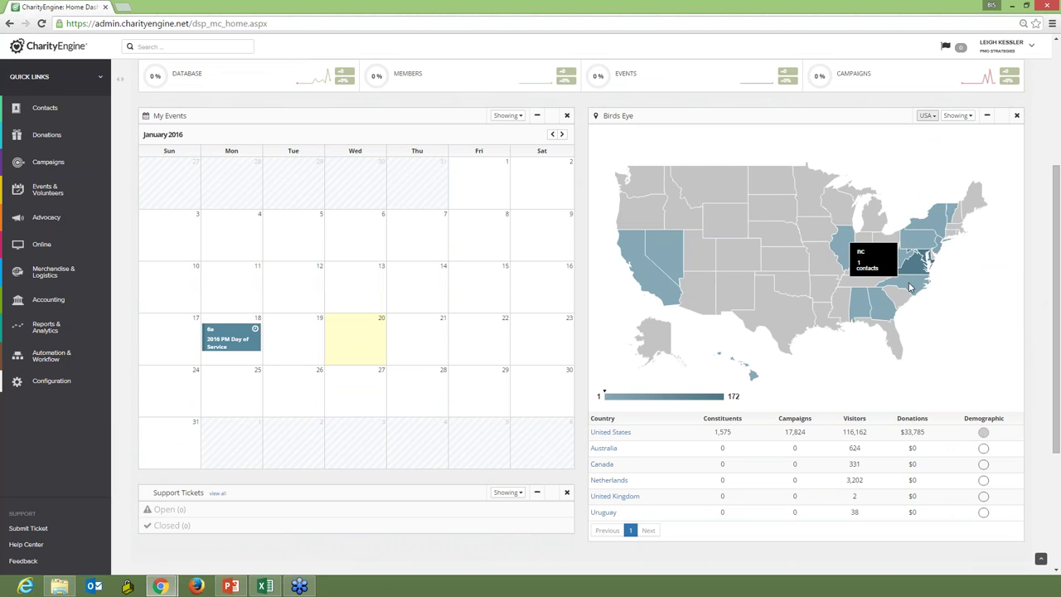
mouse_move(664, 253)
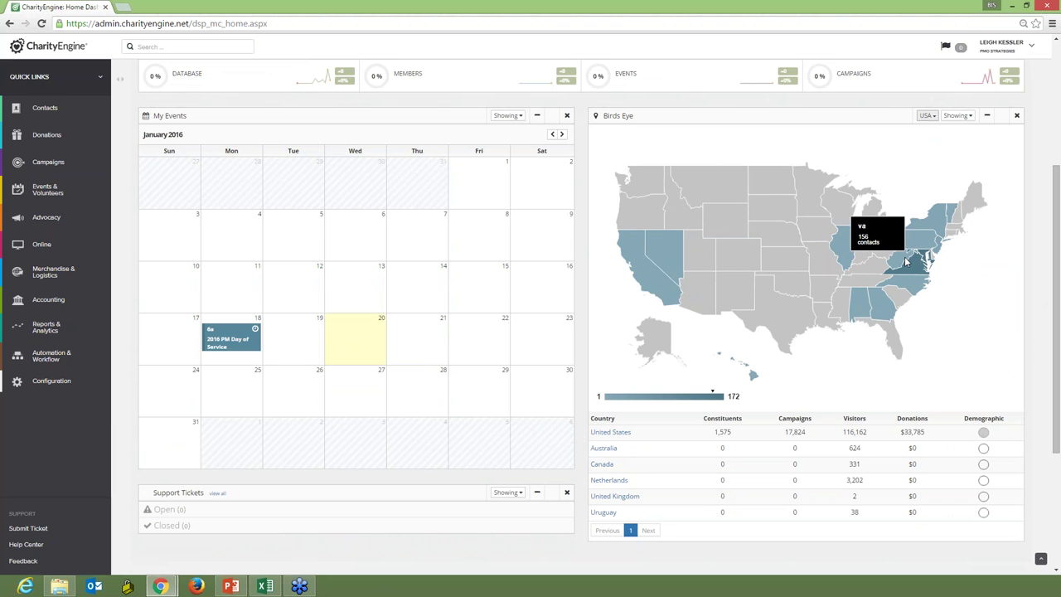
left_click(958, 116)
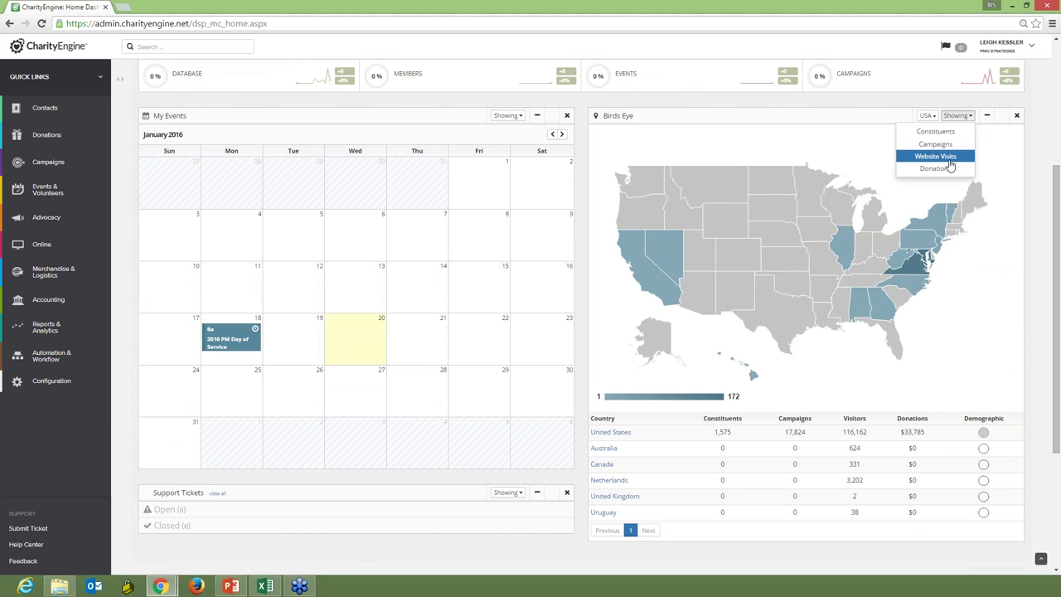
left_click(936, 169)
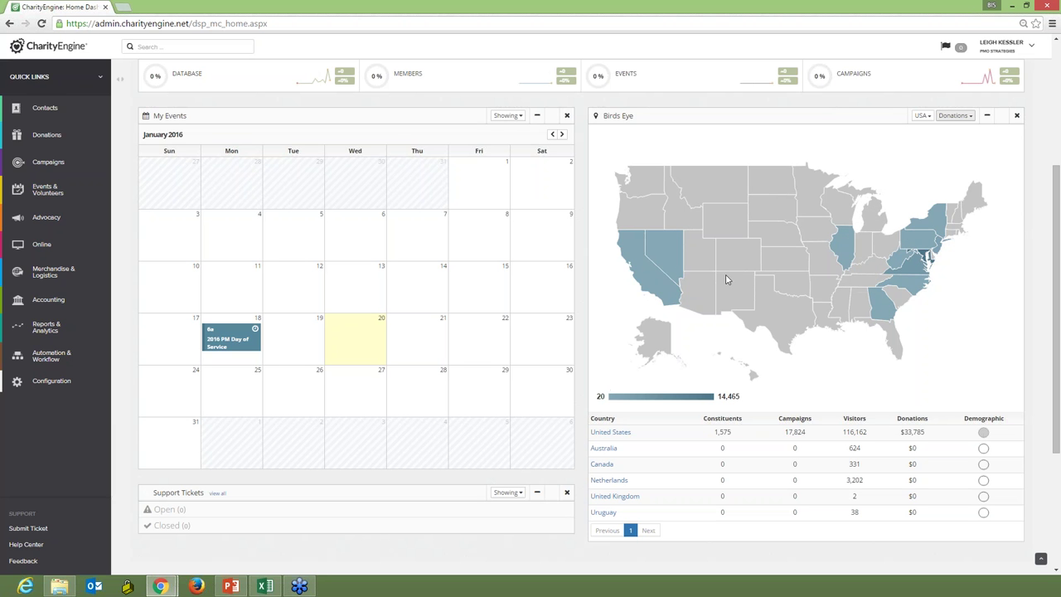
left_click(970, 116)
left_click(936, 144)
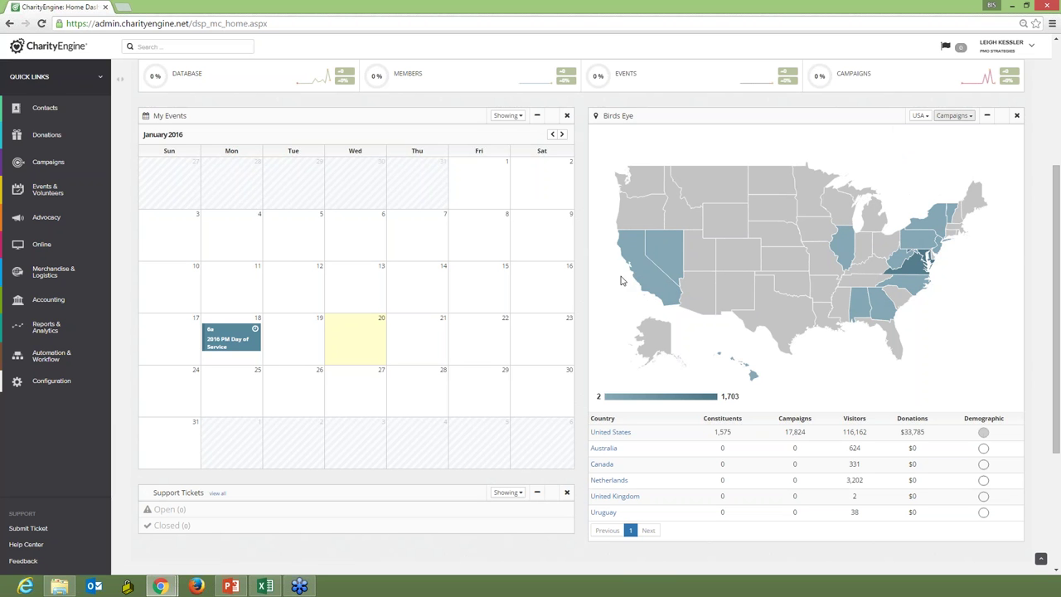
left_click(237, 341)
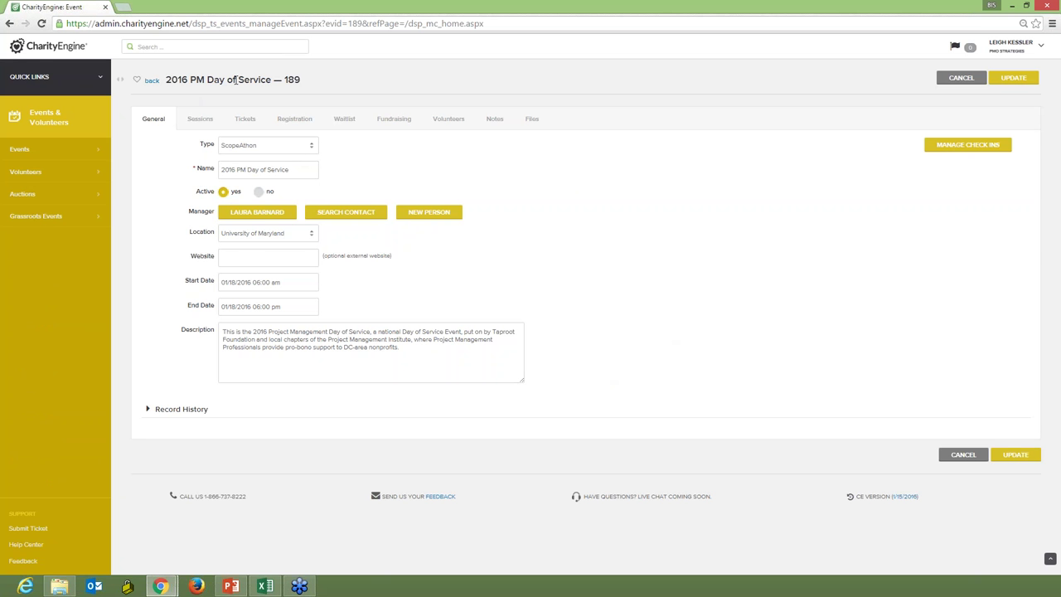
- Open the check-in list for the 2016 PM Day of Service registrations
left_click(964, 146)
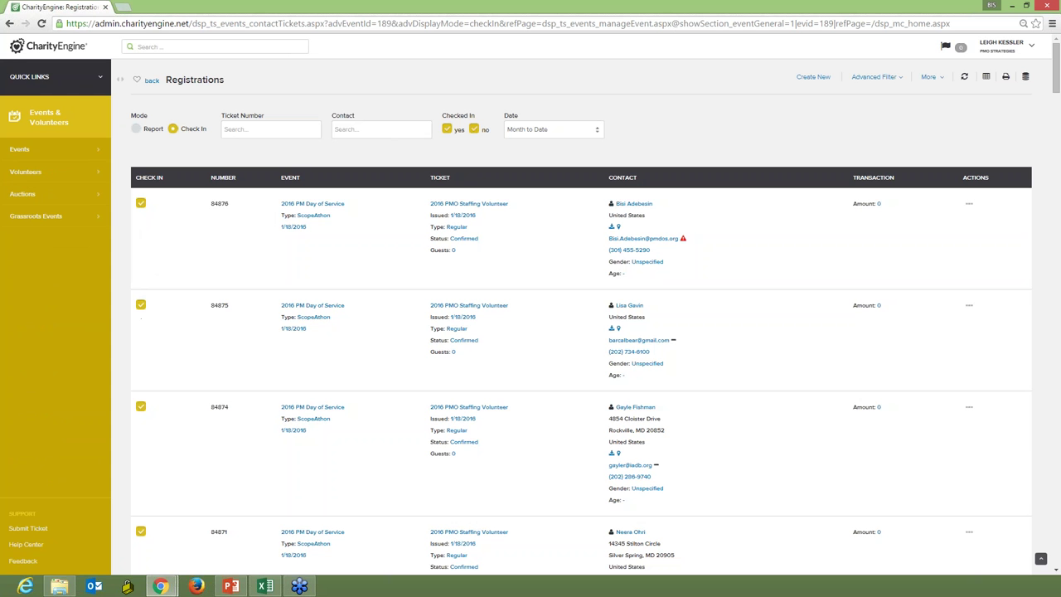
- Filter registrations to one contact across all dates and check in their Volunteer Participant ticket
left_click(349, 128)
type("leig")
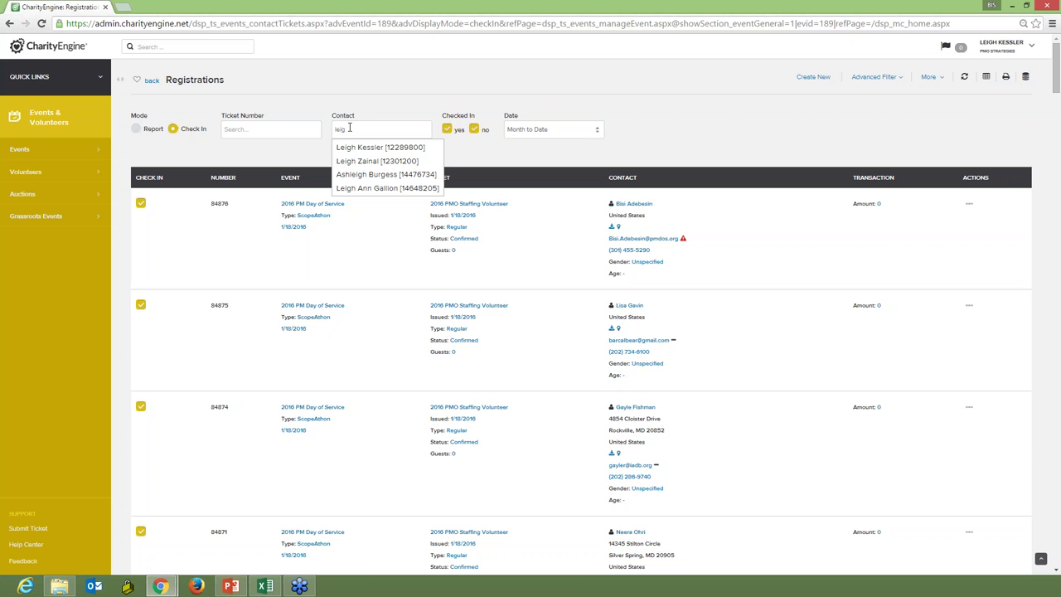
left_click(367, 153)
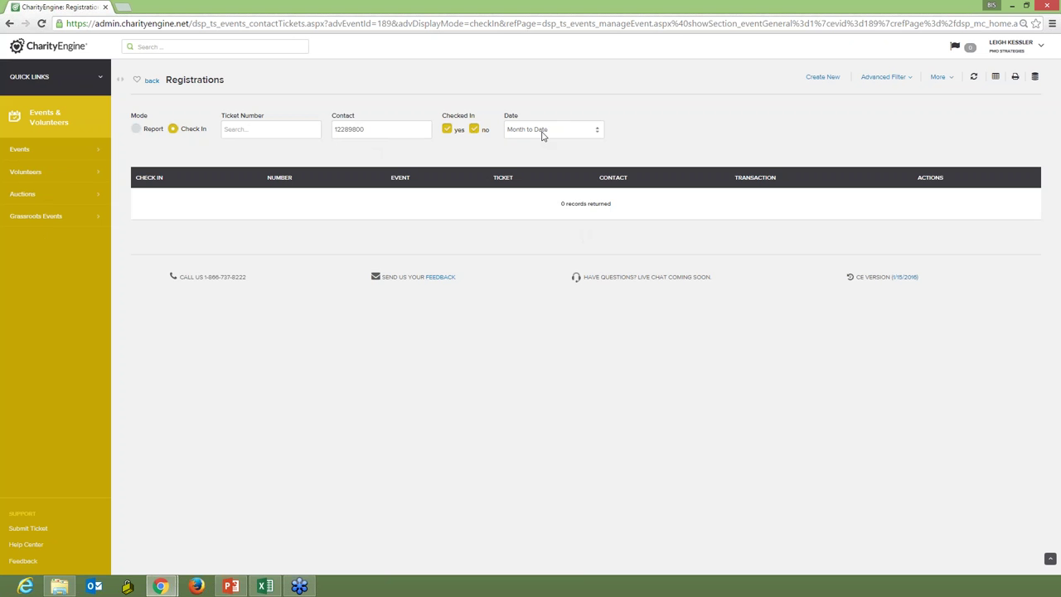
left_click(543, 129)
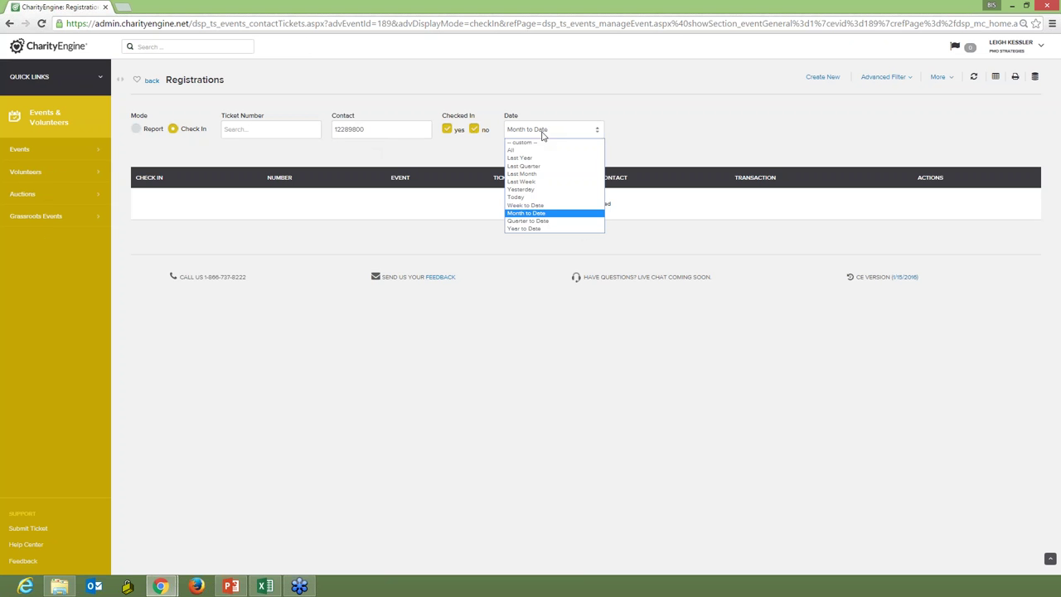
left_click(541, 141)
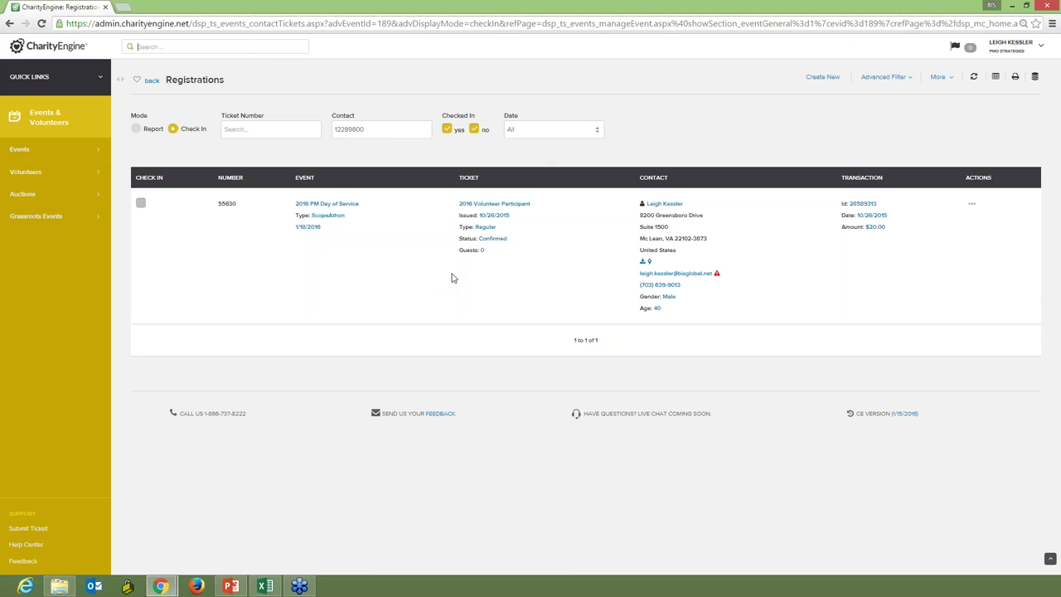
left_click(141, 204)
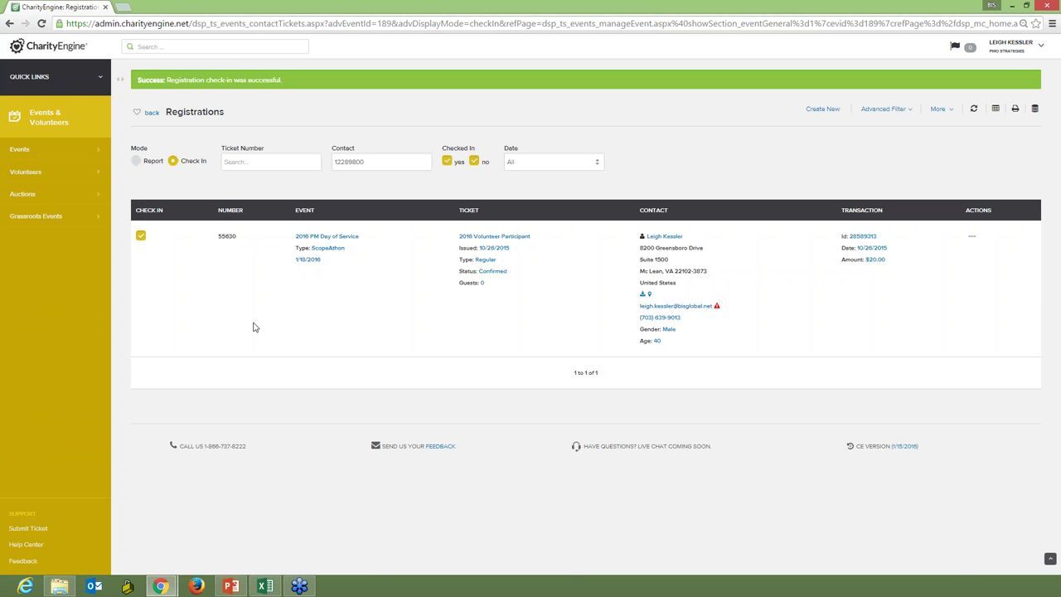
- Undo the contact's check-in and open its $20.00 Event Registration transaction
left_click(141, 237)
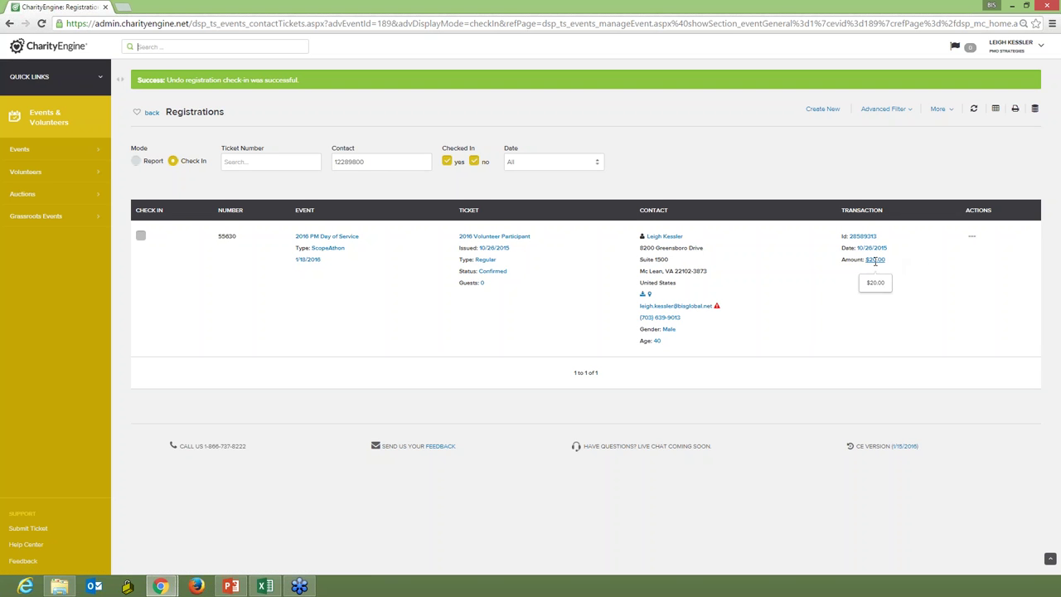
left_click(862, 237)
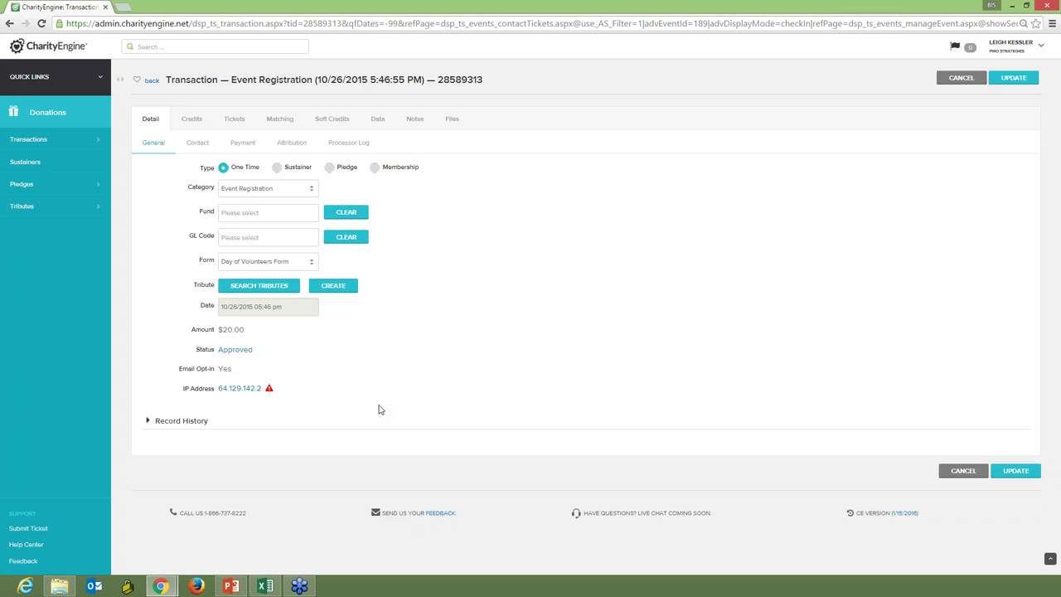
- Review the transaction's Data tab, then open the attached contact's full record from Detail
left_click(378, 120)
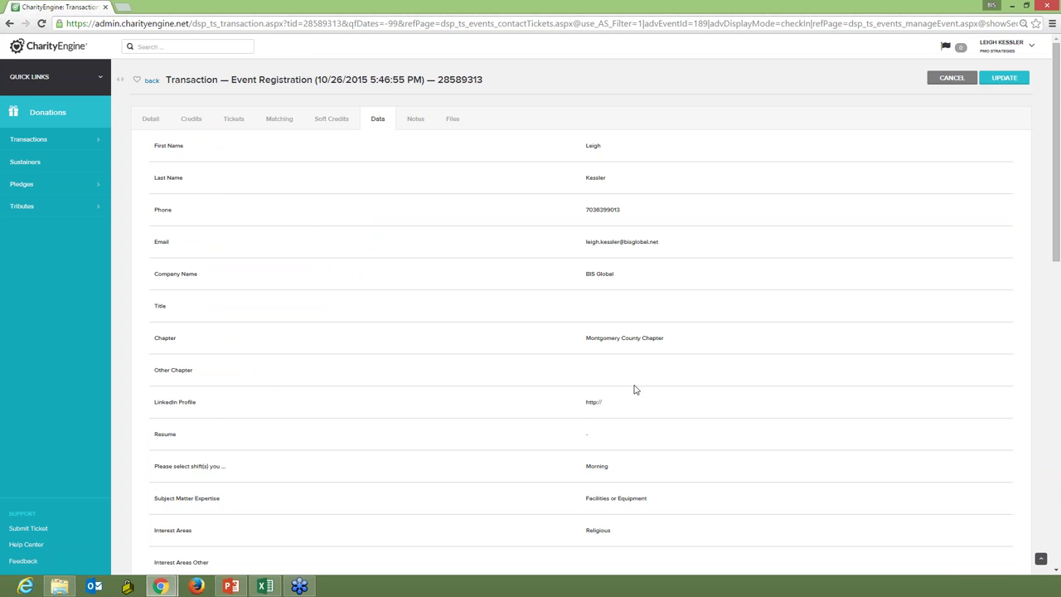
scroll(635, 387, "down", 3)
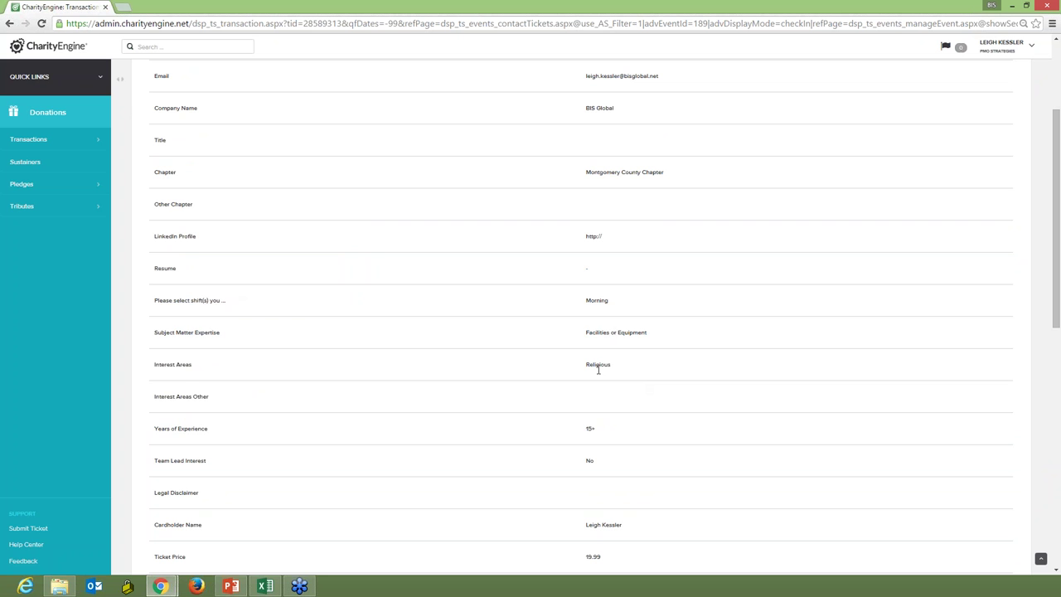
scroll(628, 319, "up", 3)
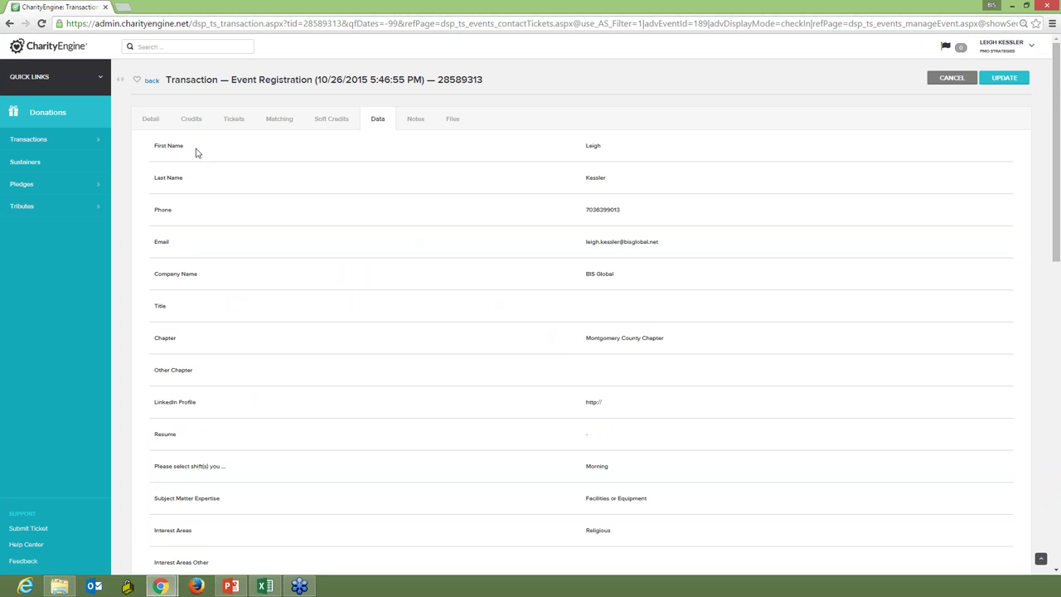
left_click(151, 119)
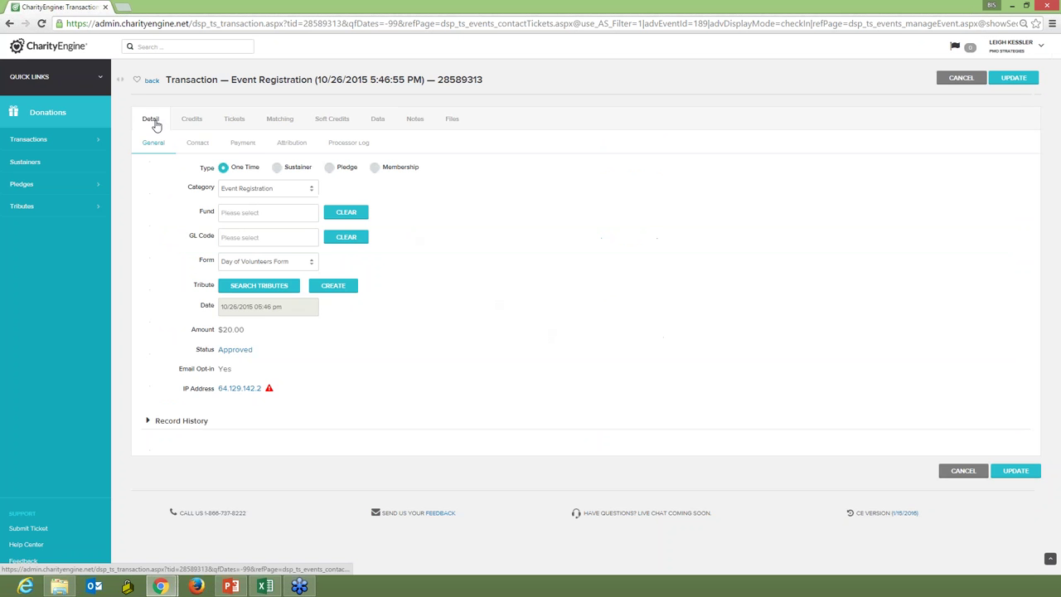
left_click(199, 146)
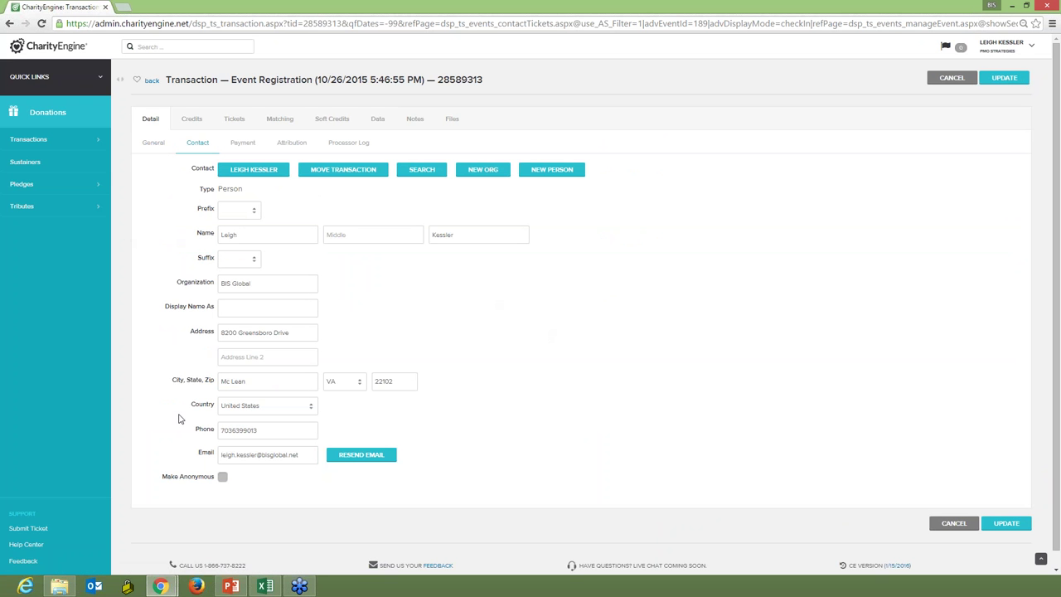
left_click(256, 171)
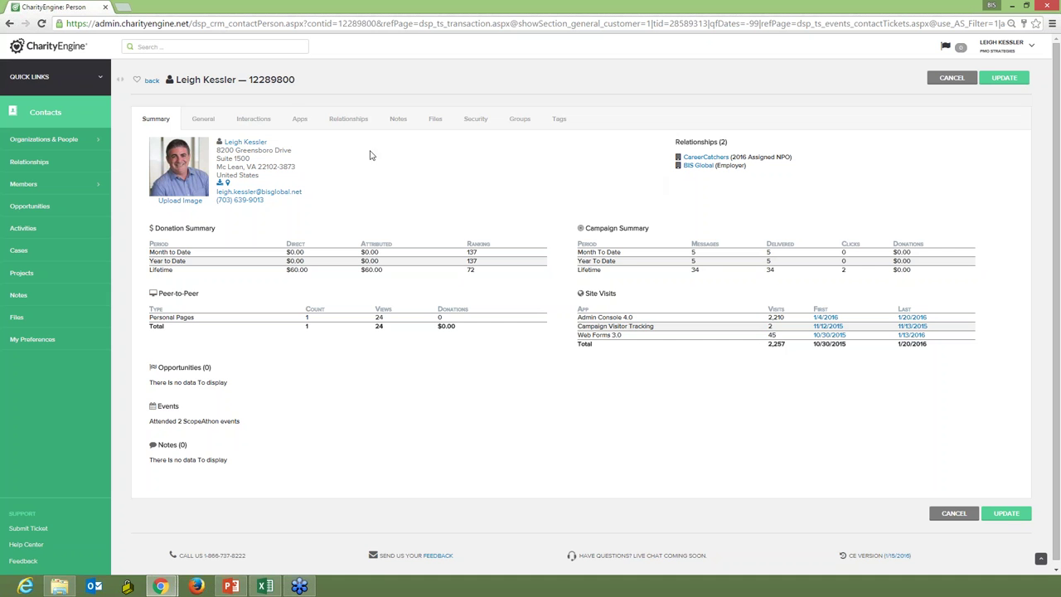
left_click(253, 120)
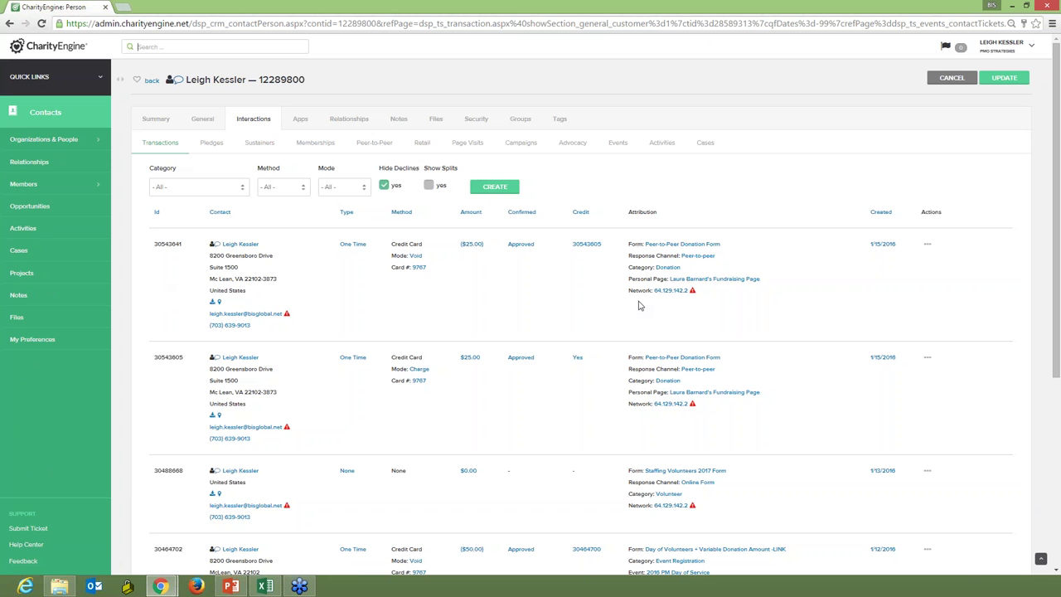
mouse_move(706, 294)
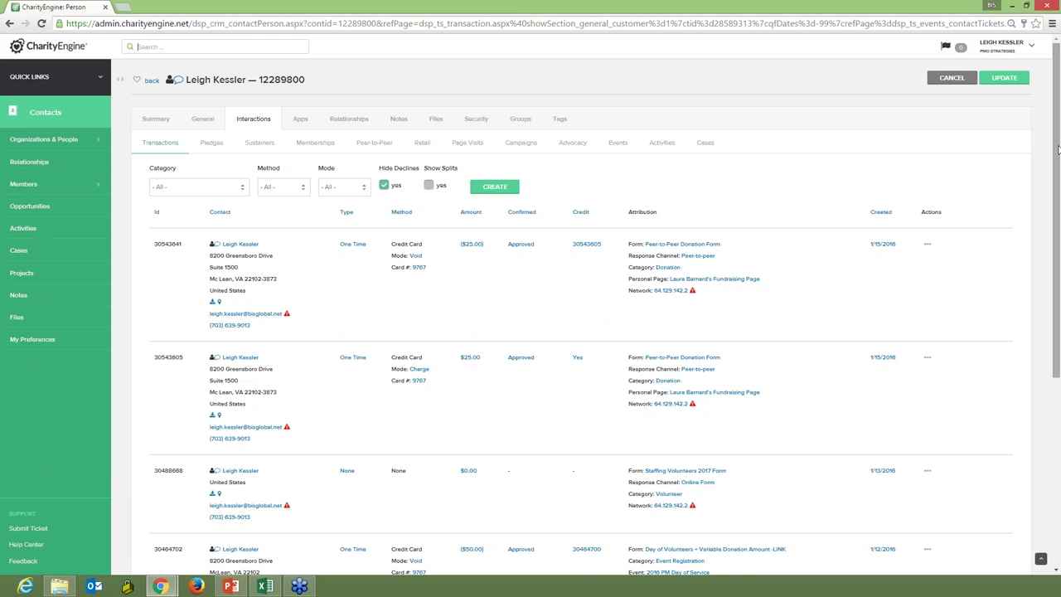
left_click_drag(1058, 149, 1059, 300)
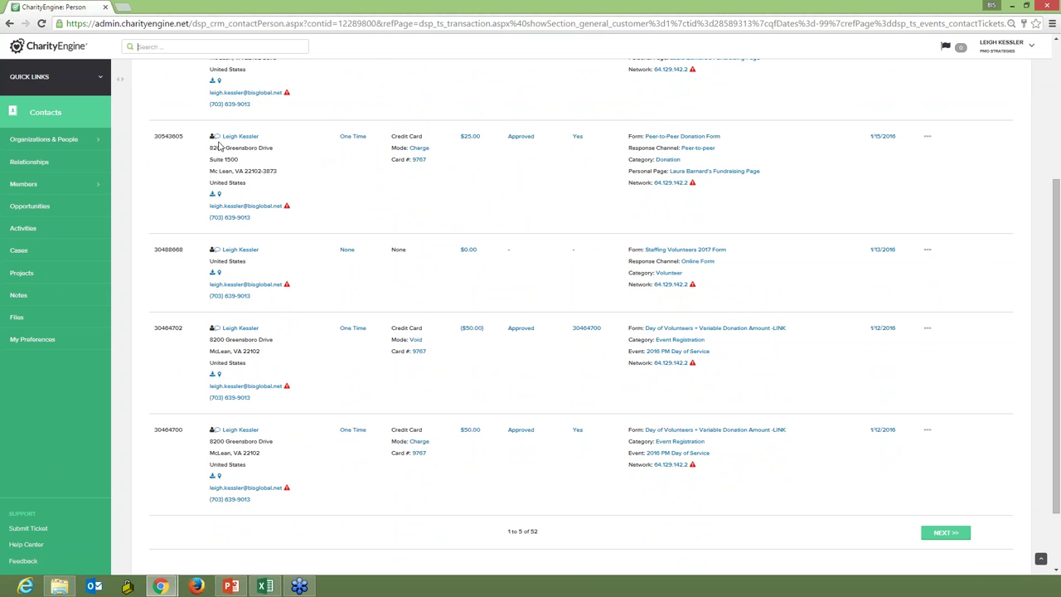
mouse_move(218, 143)
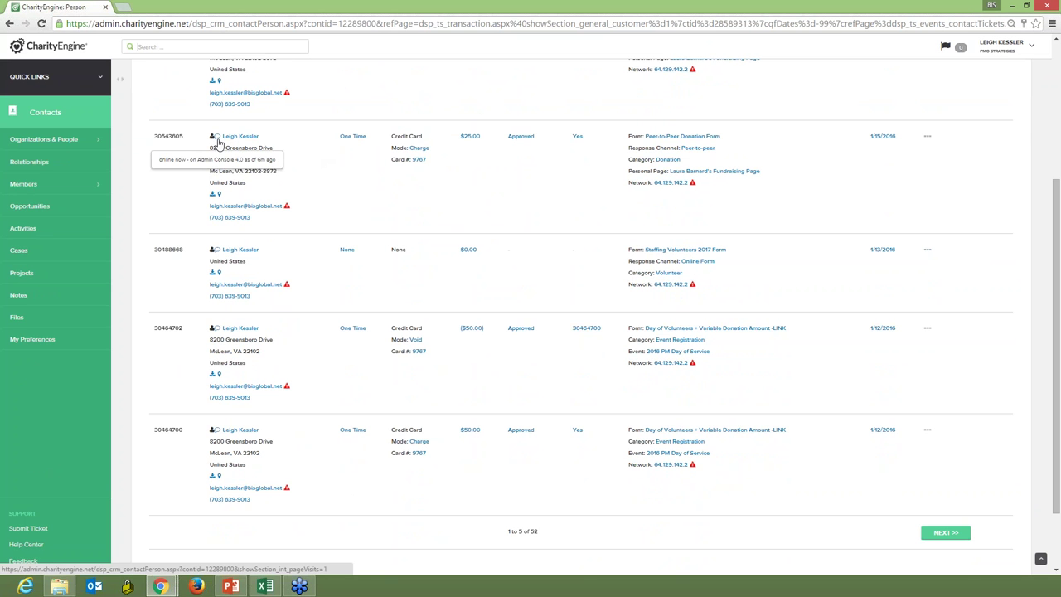
left_click(139, 46)
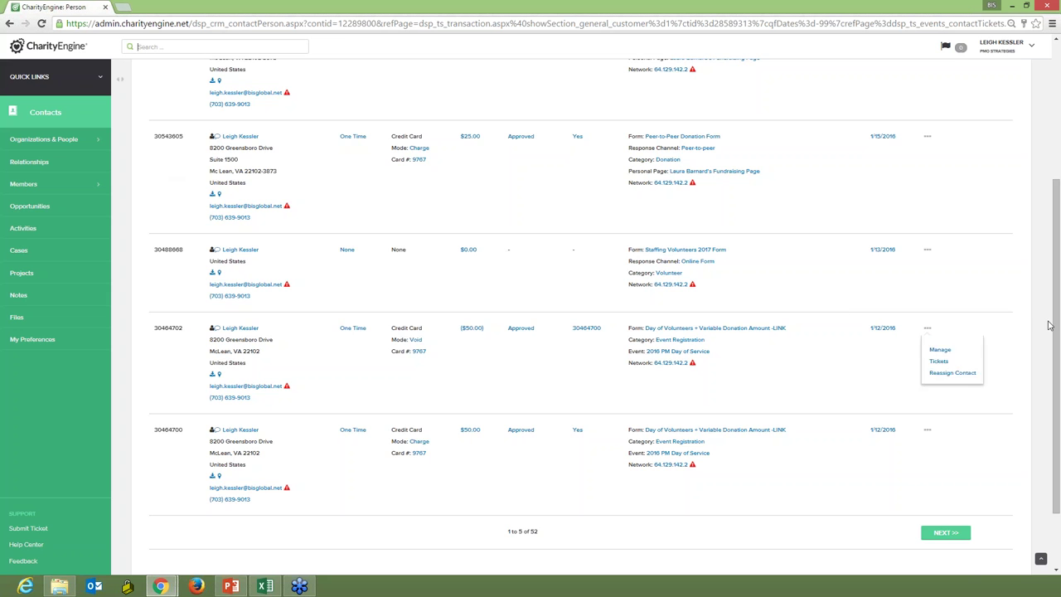
scroll(1059, 323, "up", 1)
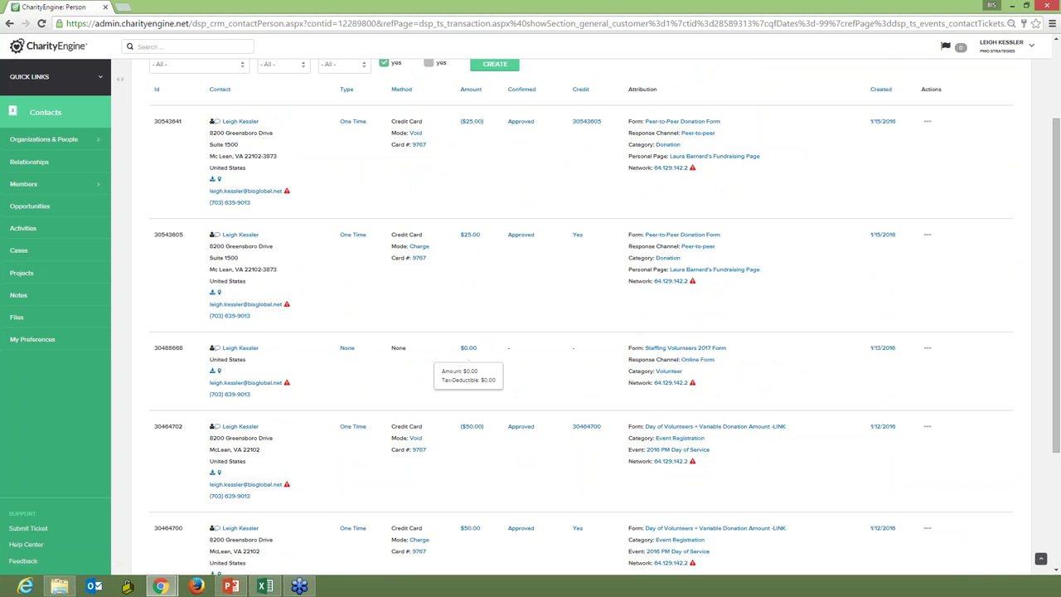
scroll(855, 392, "down", 1)
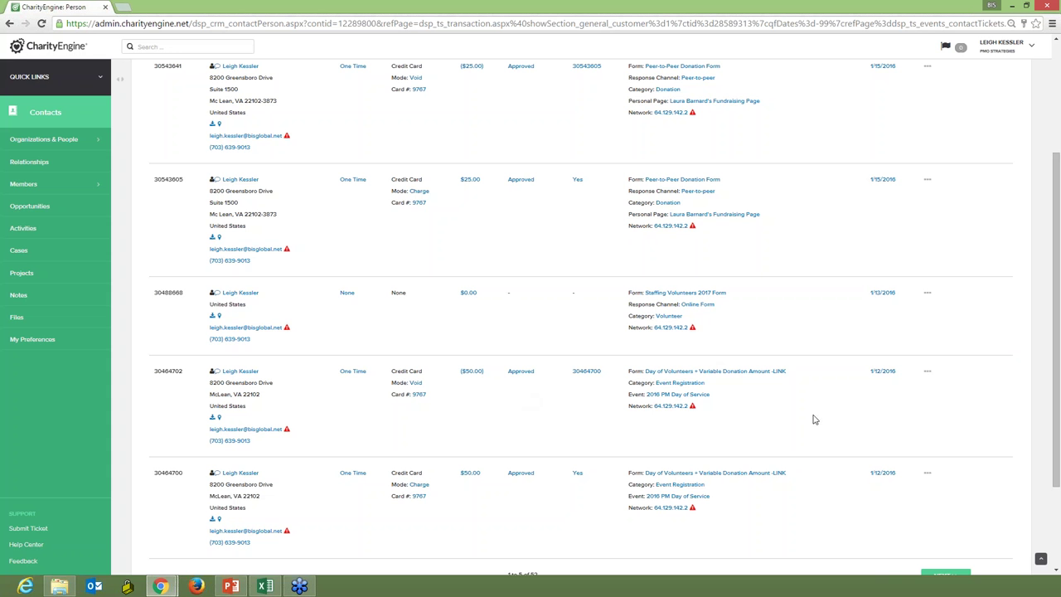
left_click(928, 371)
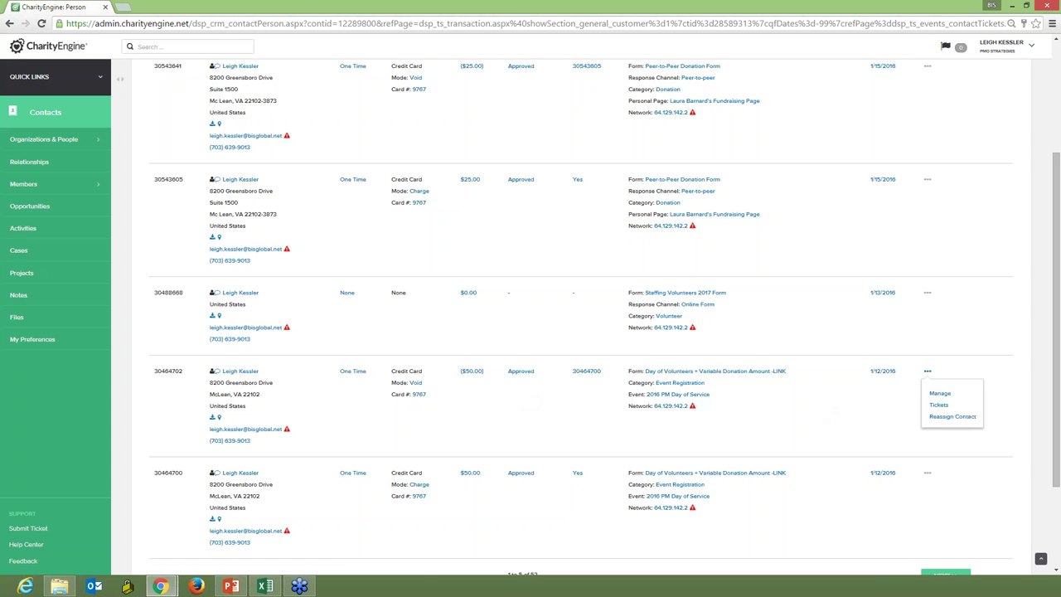
left_click(827, 419)
scroll(827, 419, "up", 3)
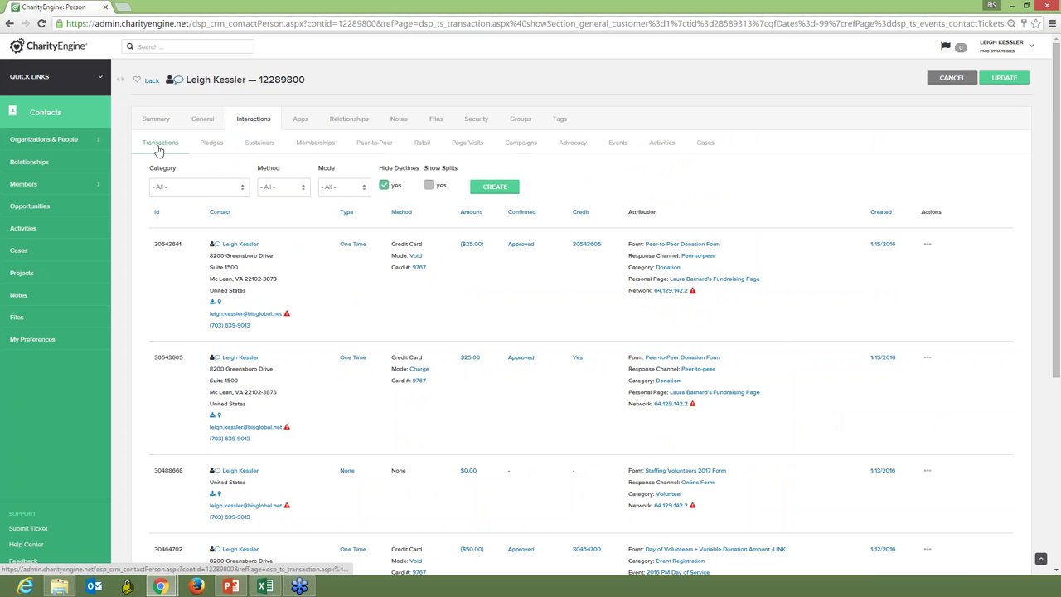
- Browse the contact's Peer-to-Peer, Page Visits and Campaigns interaction sub-tabs
left_click(374, 146)
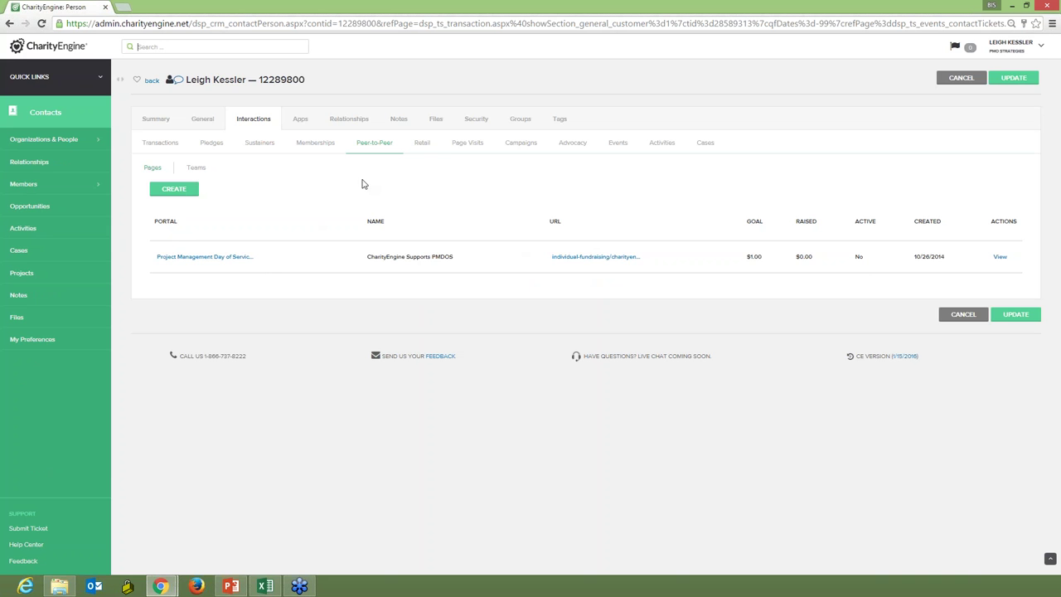
left_click(468, 145)
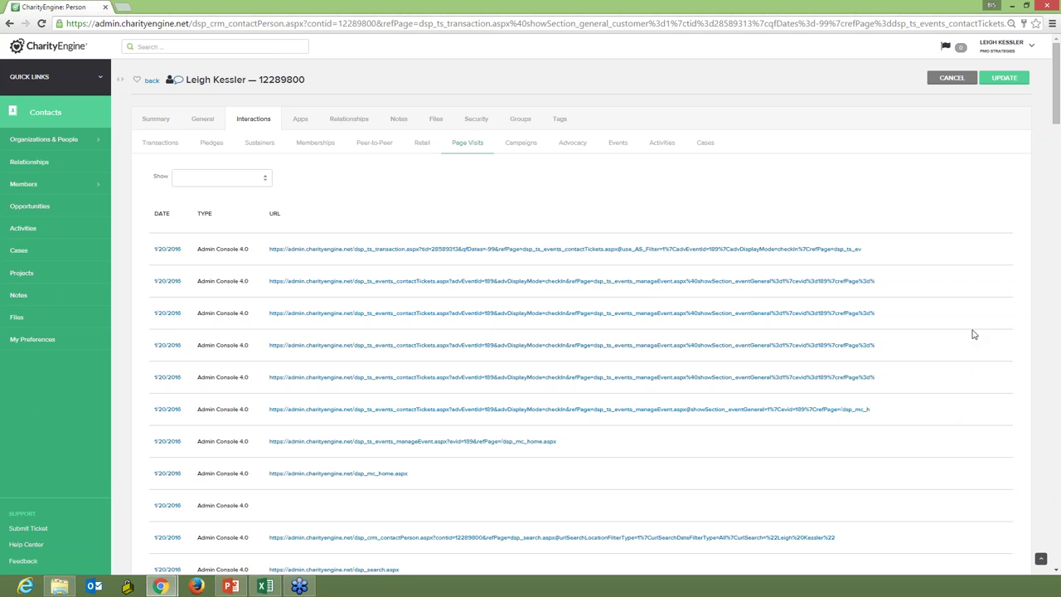
left_click(526, 147)
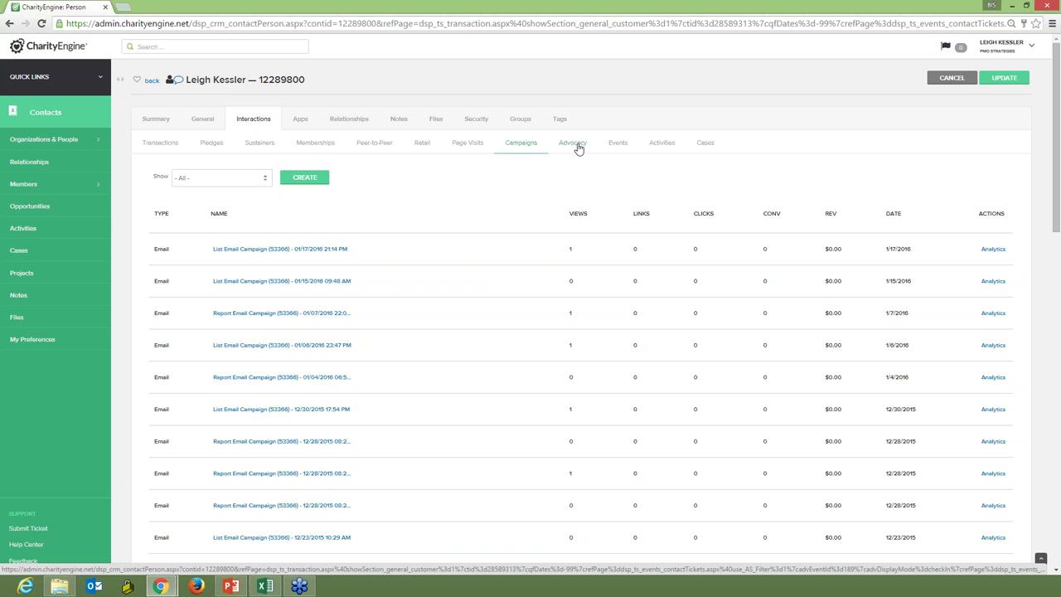
- Review the contact's event tickets, then its app settings: $60.00 transactions and portal access yes
left_click(620, 146)
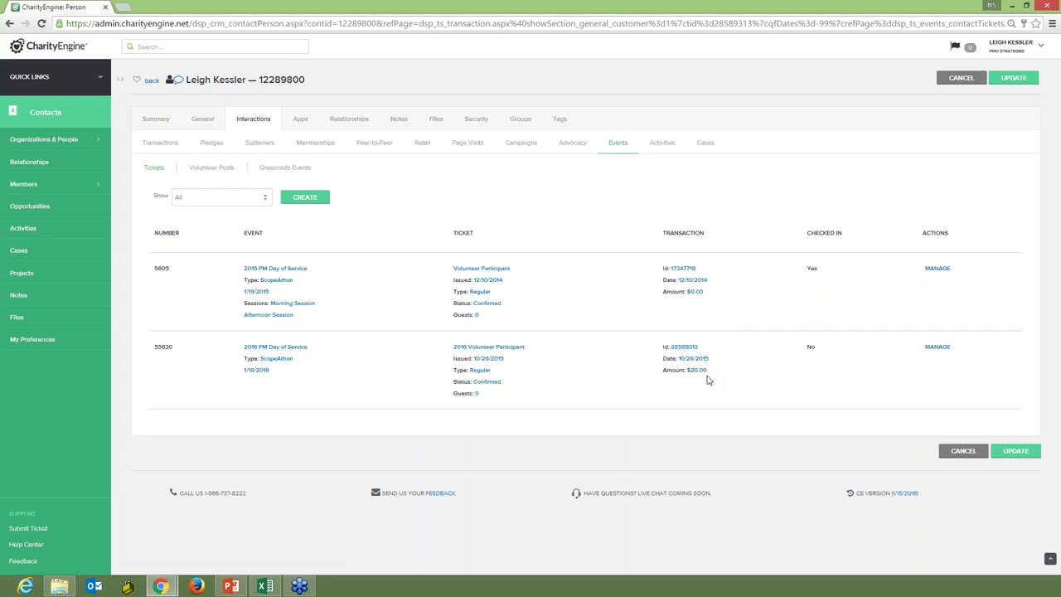
left_click(137, 47)
left_click(299, 120)
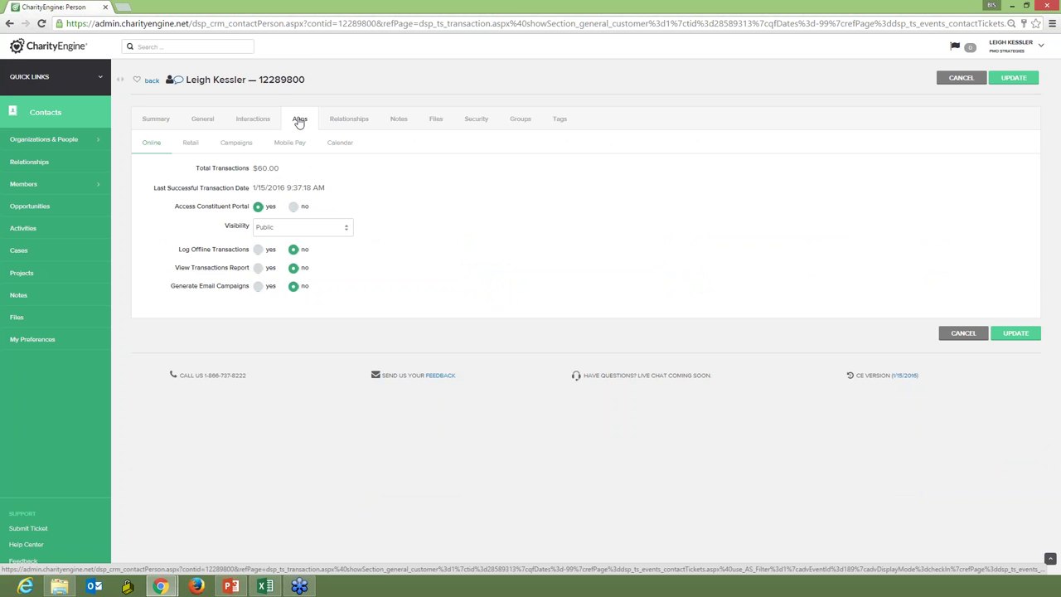
- Check the contact's campaign lists without changes, then view its seven group memberships
left_click(237, 143)
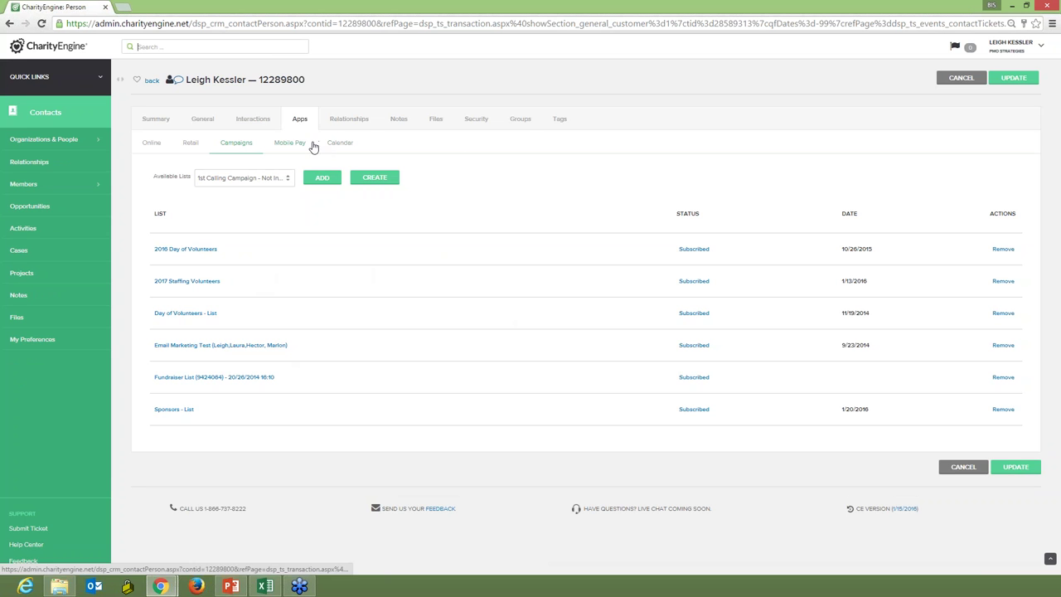
left_click(274, 179)
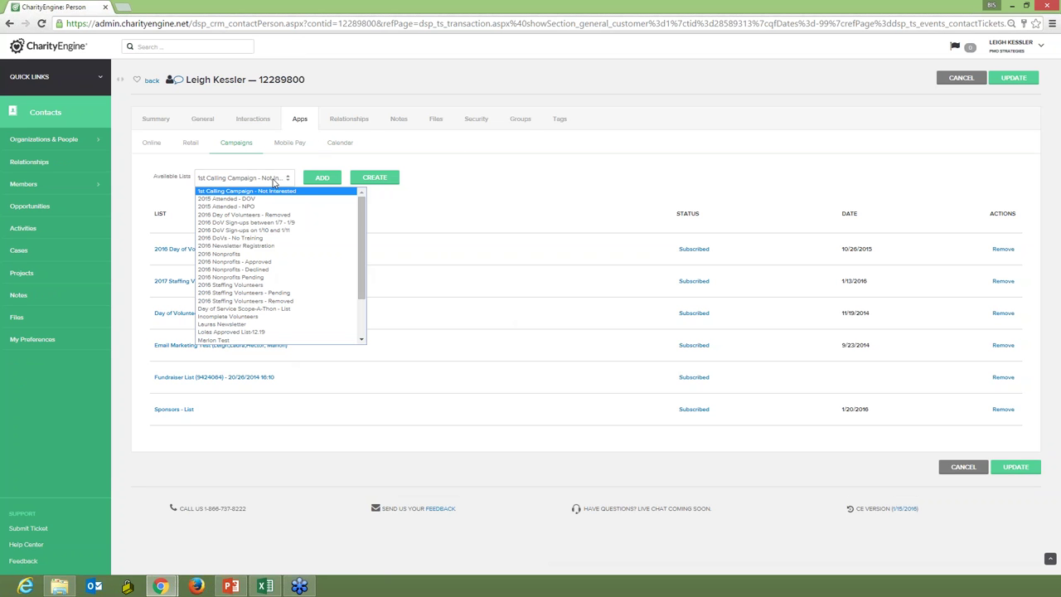
left_click(491, 227)
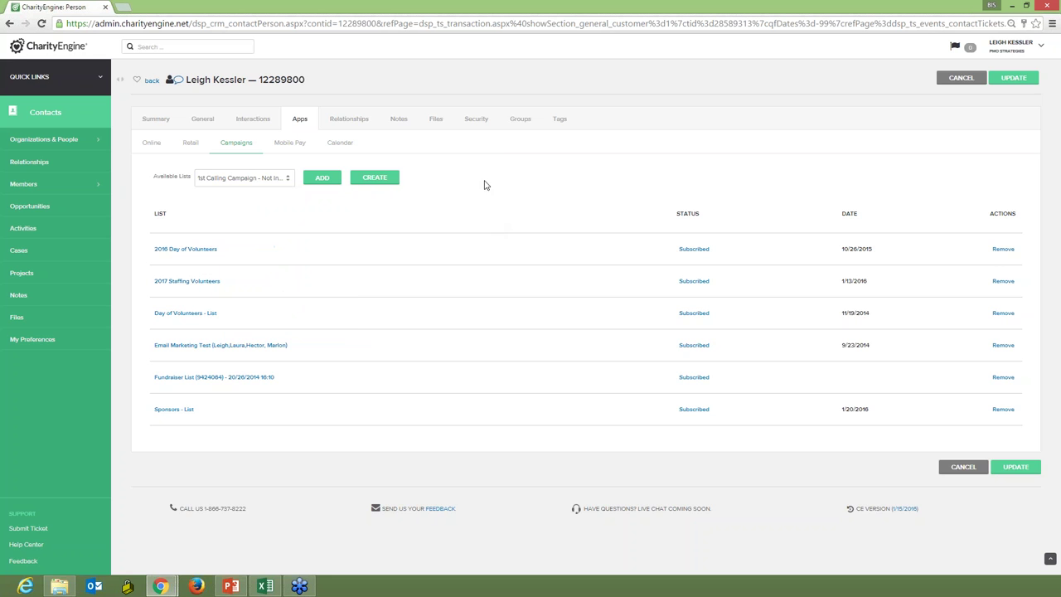
left_click(520, 120)
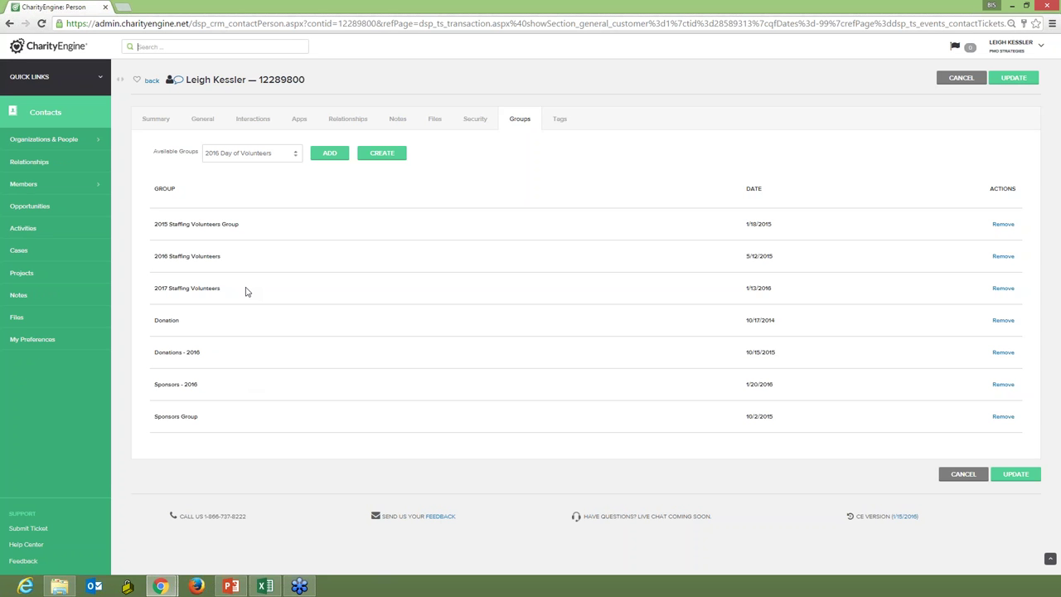
- Go to the Campaigns Creative list showing six email creatives
left_click(100, 77)
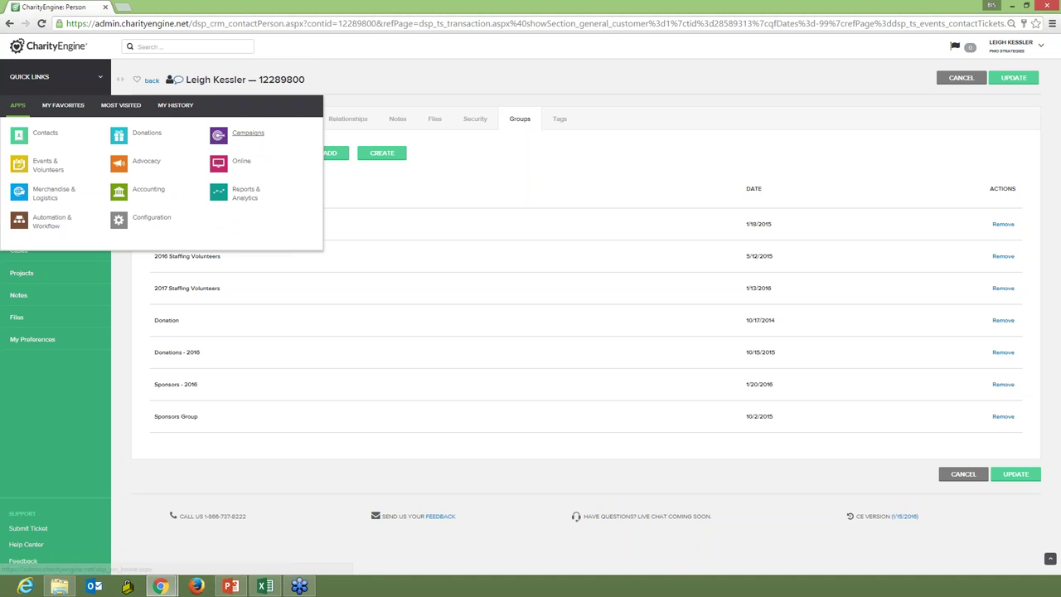
left_click(248, 134)
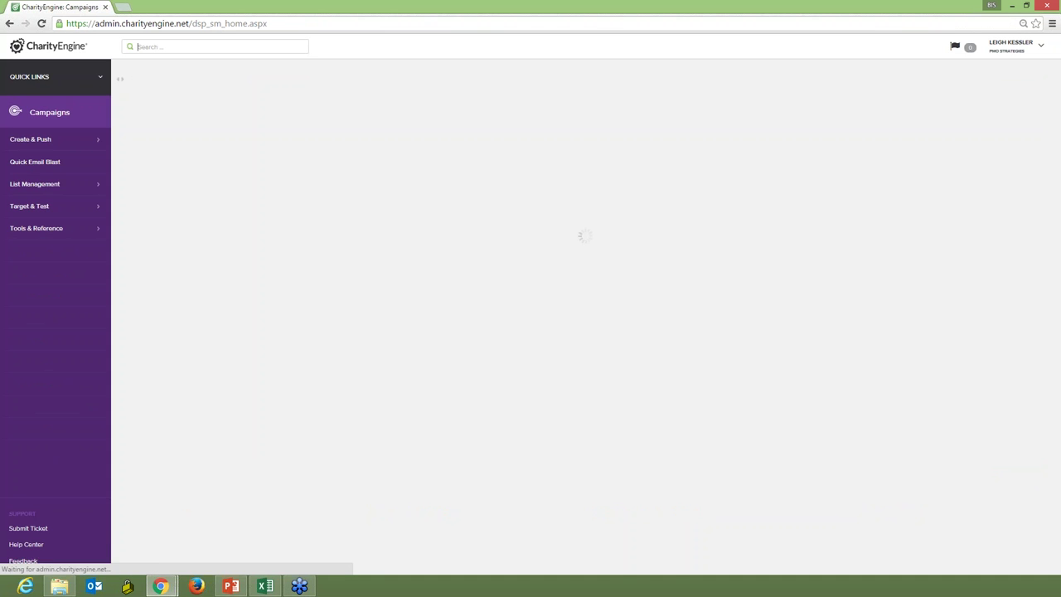
left_click(150, 136)
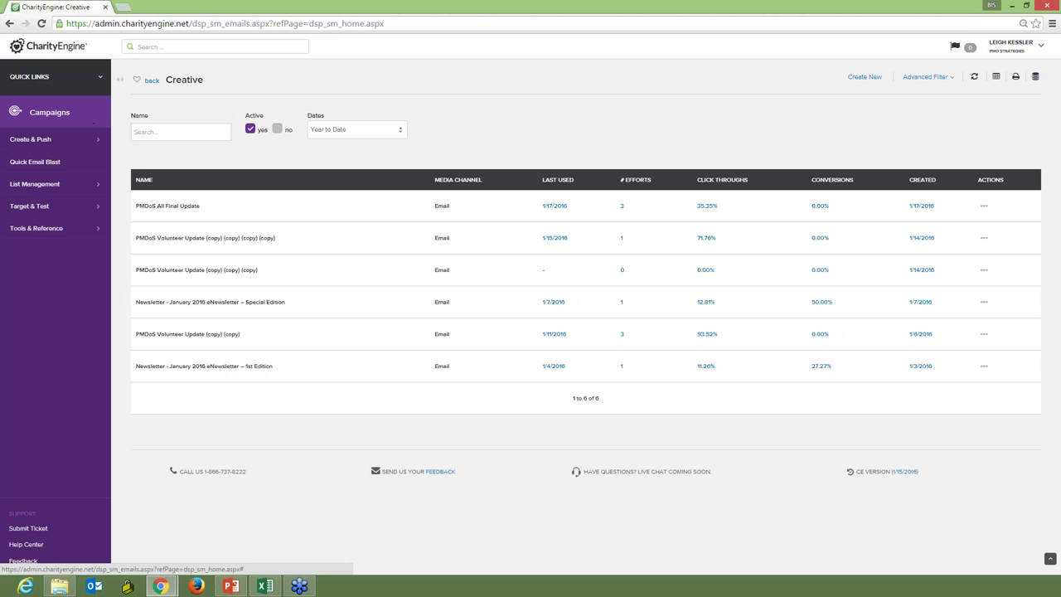
- List initiatives from all dates and open initiative 112303
left_click(33, 139)
left_click(40, 187)
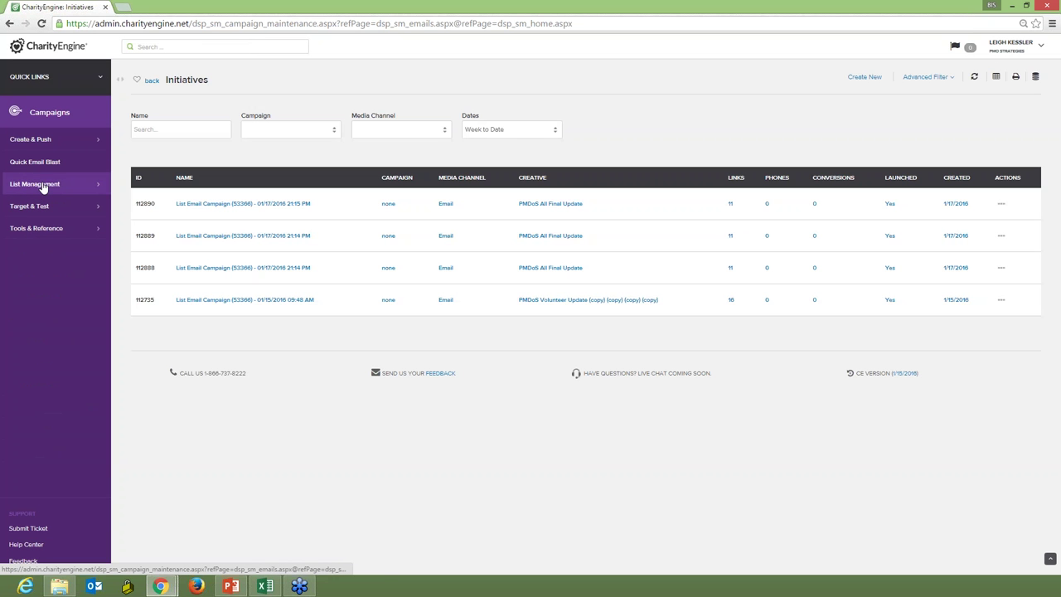
left_click(524, 131)
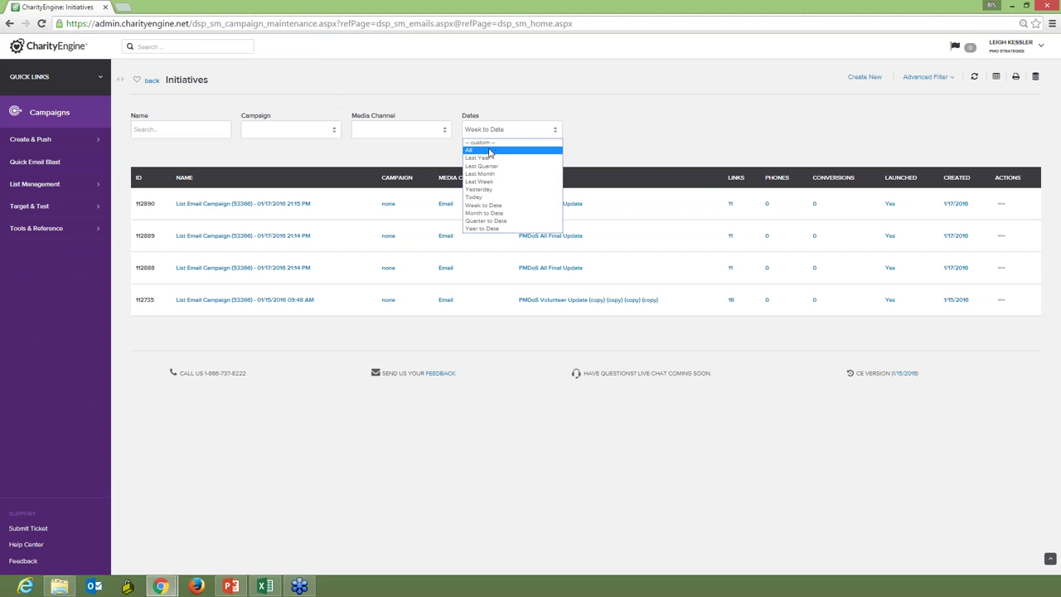
left_click(490, 151)
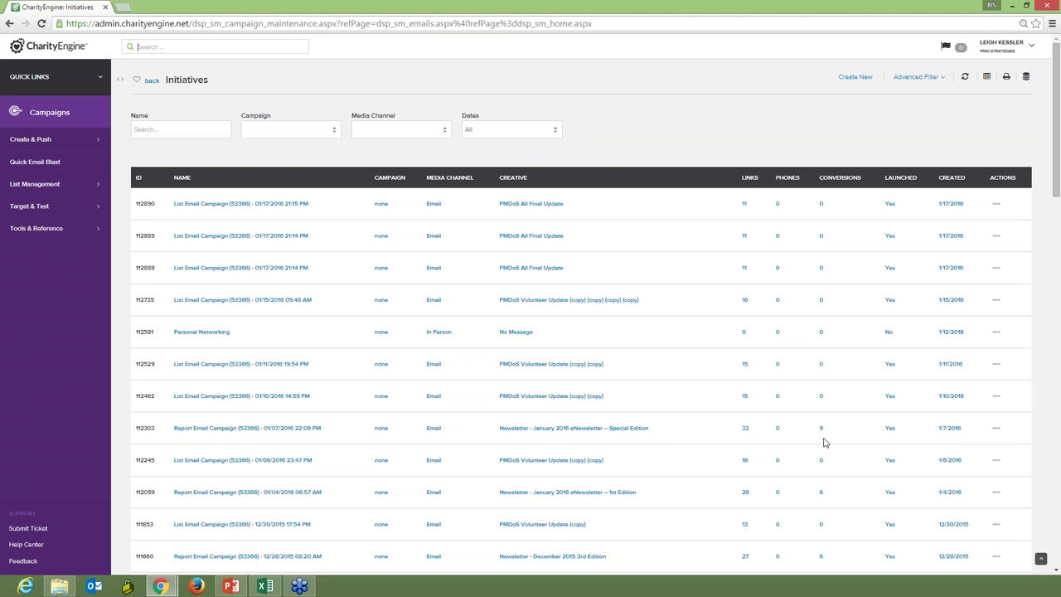
double_click(146, 428)
key("ctrl+c")
left_click(823, 432)
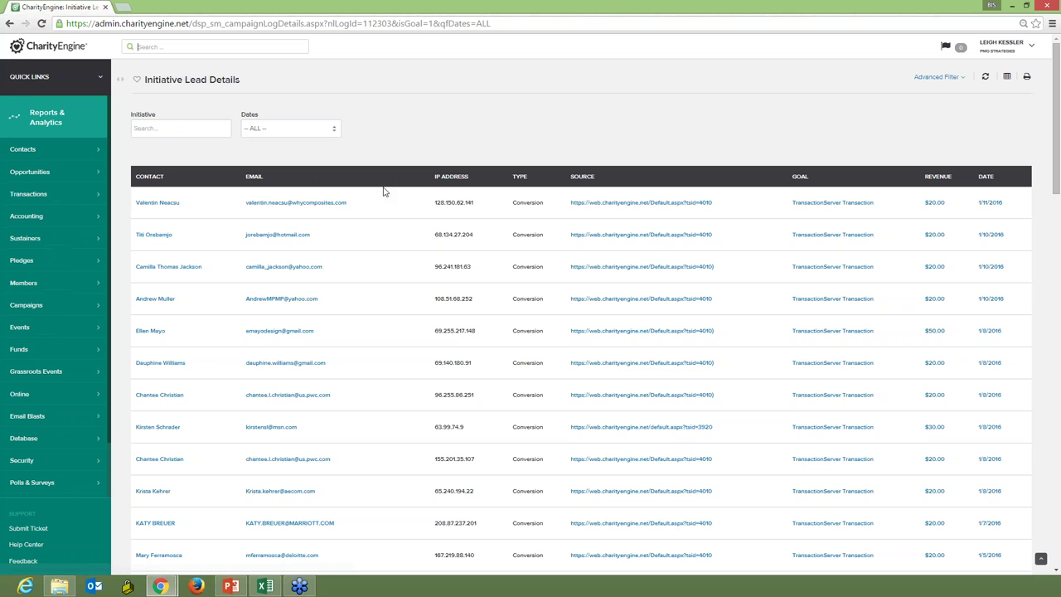
left_click(193, 129)
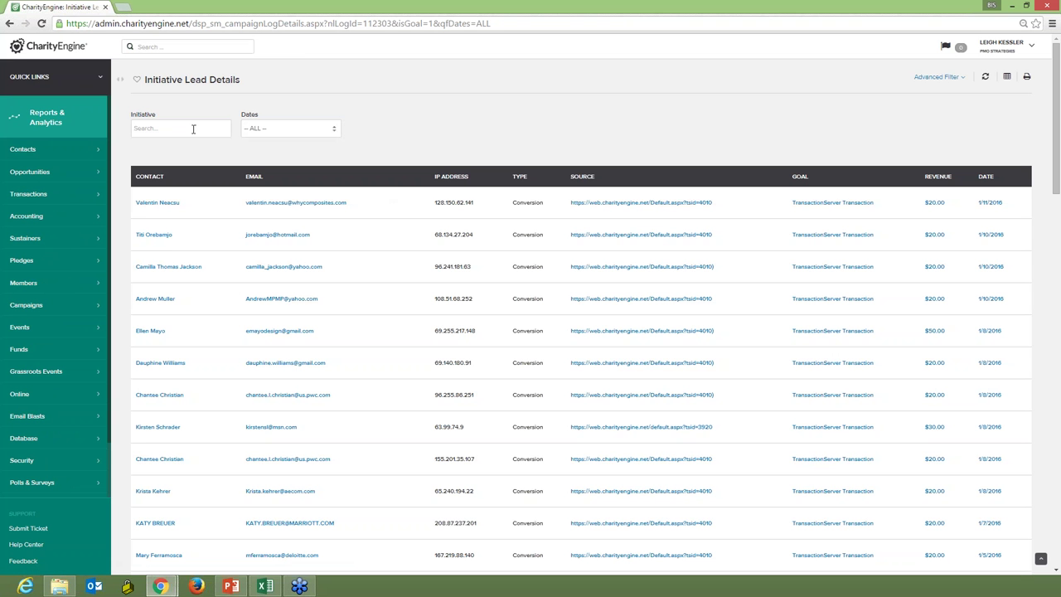
key("ctrl+v")
left_click(198, 147)
left_click(985, 76)
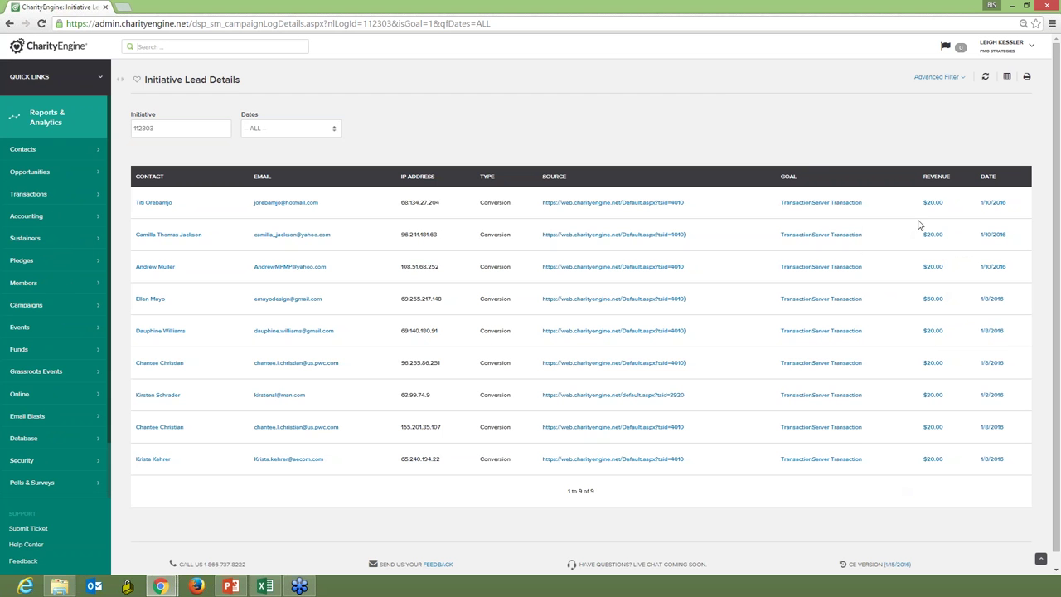
mouse_move(935, 207)
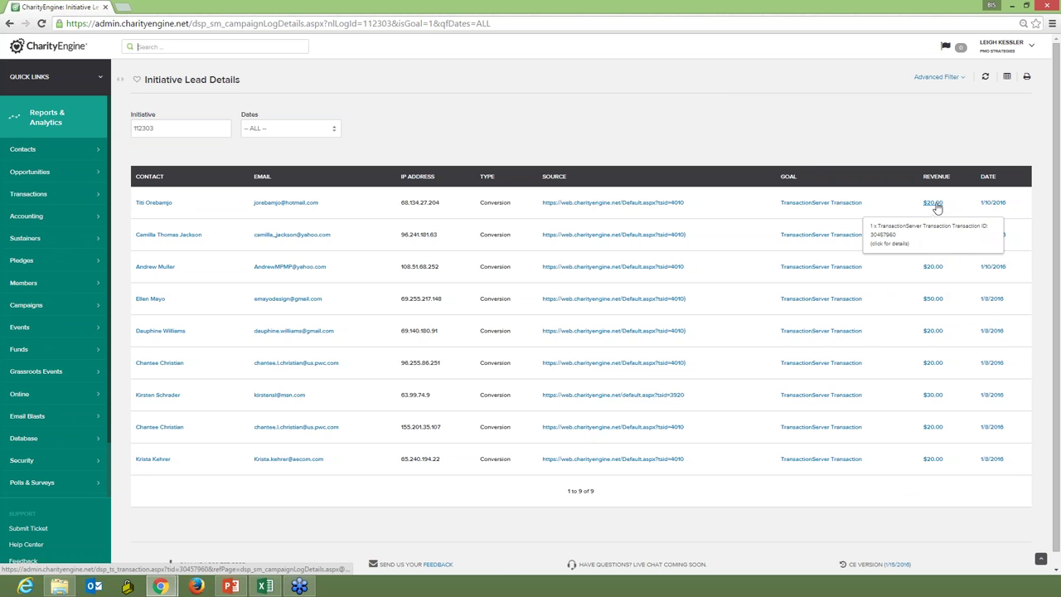
mouse_move(937, 300)
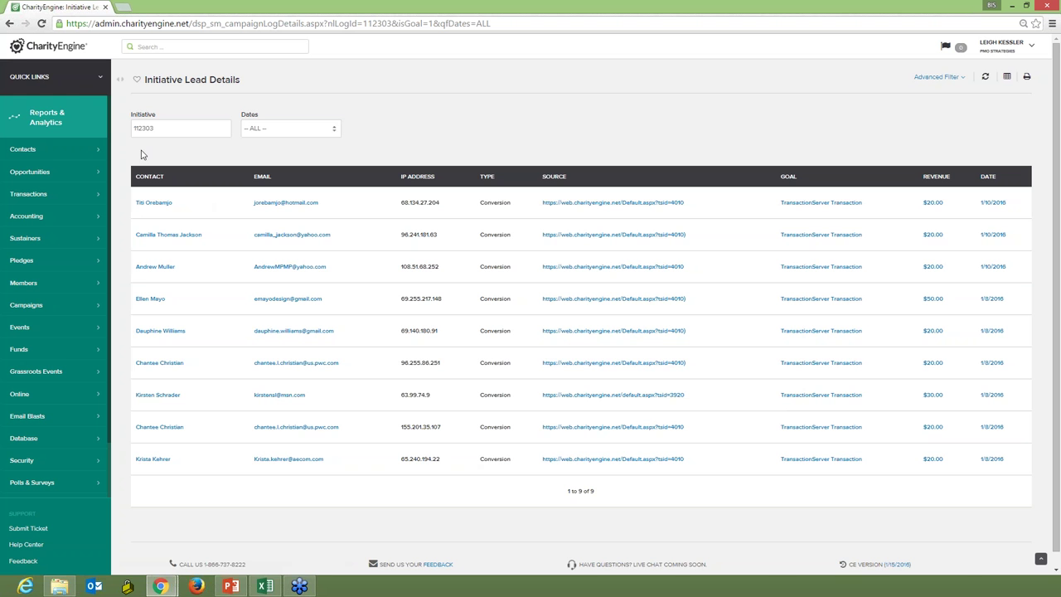
- Go to the Automation & Workflow Queries list, showing query 3544 with 531 contacts
left_click(102, 80)
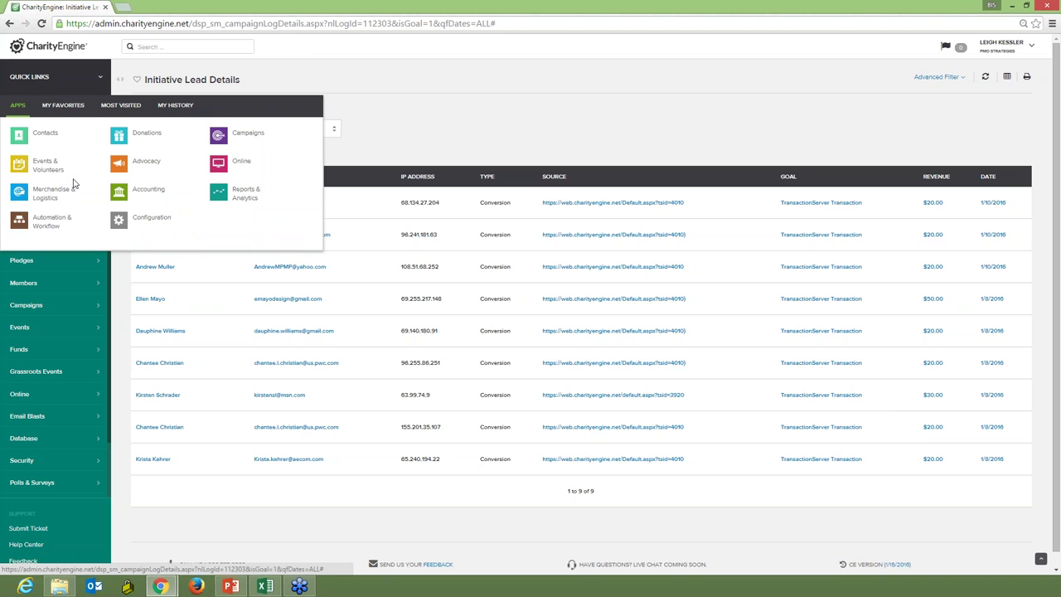
left_click(59, 221)
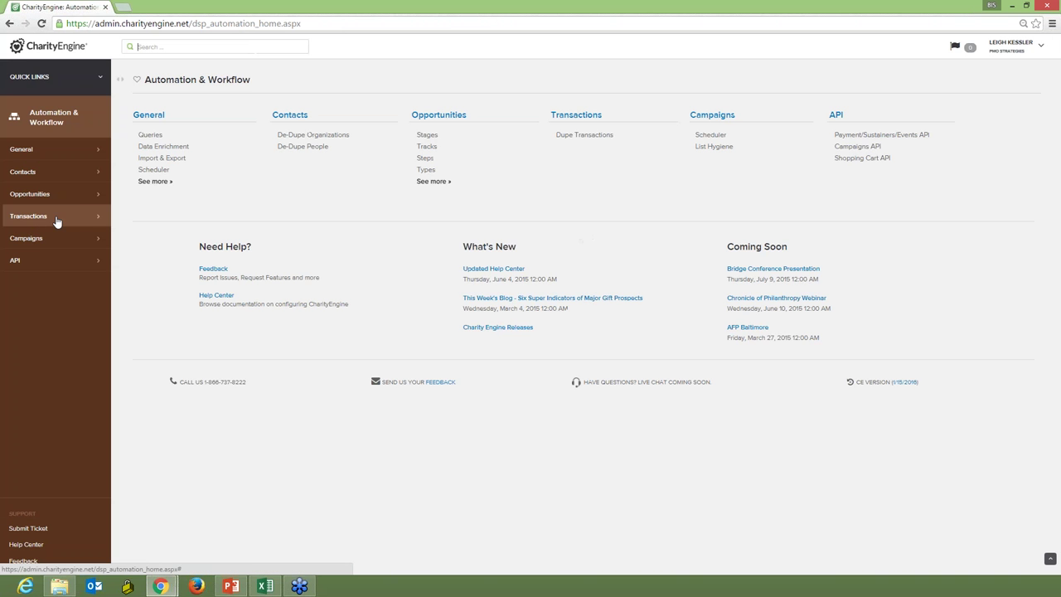
left_click(149, 134)
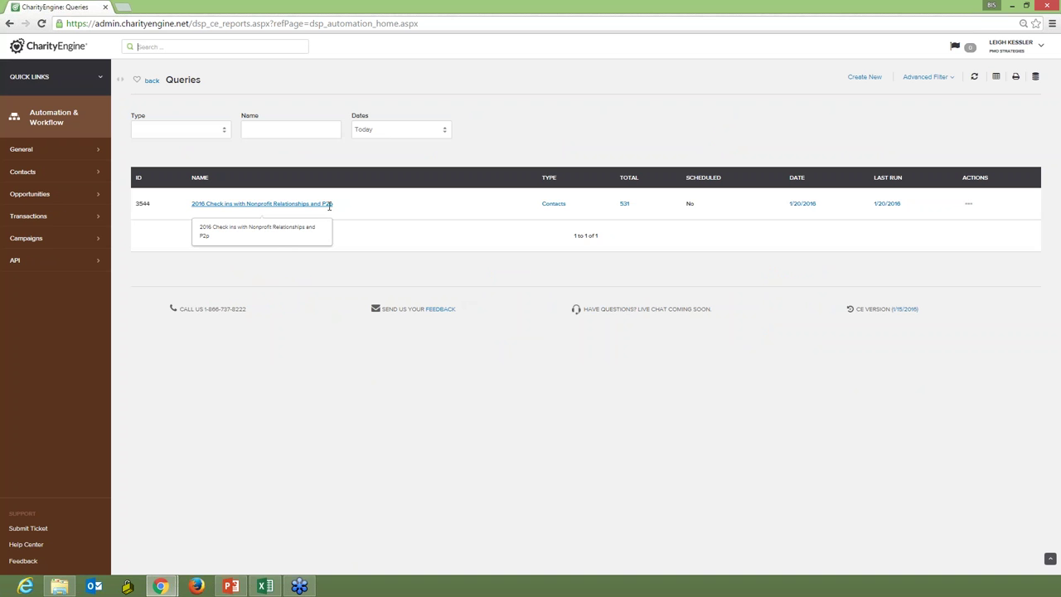
- Edit query 3544, 2016 Check ins with Nonprofit Relationships and P2p
left_click(975, 205)
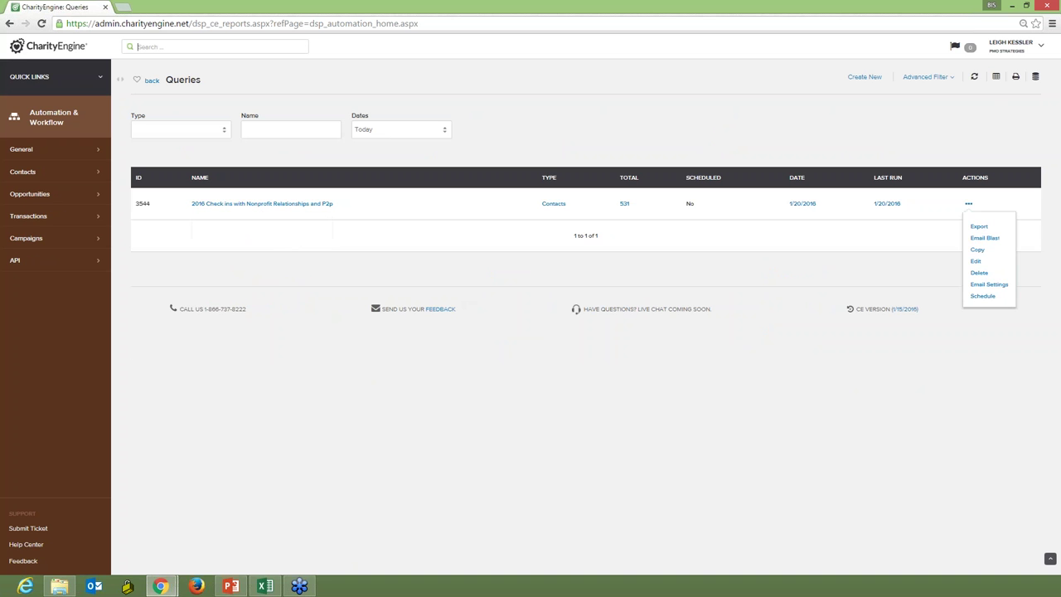
left_click(976, 262)
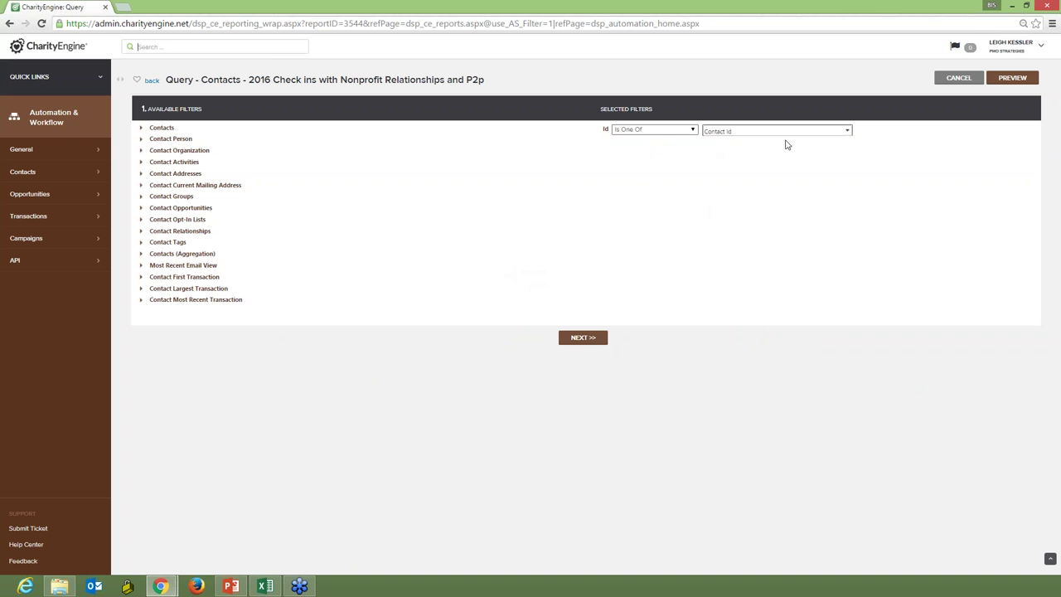
- Review the query's selected fields, then go to the Import & Export jobs list
left_click(581, 338)
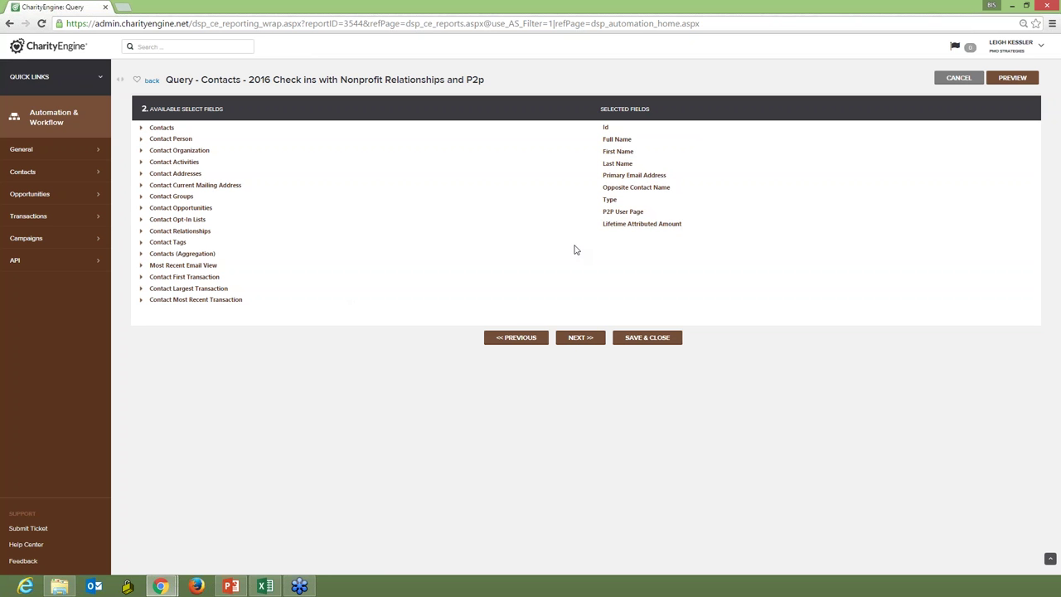
left_click(89, 149)
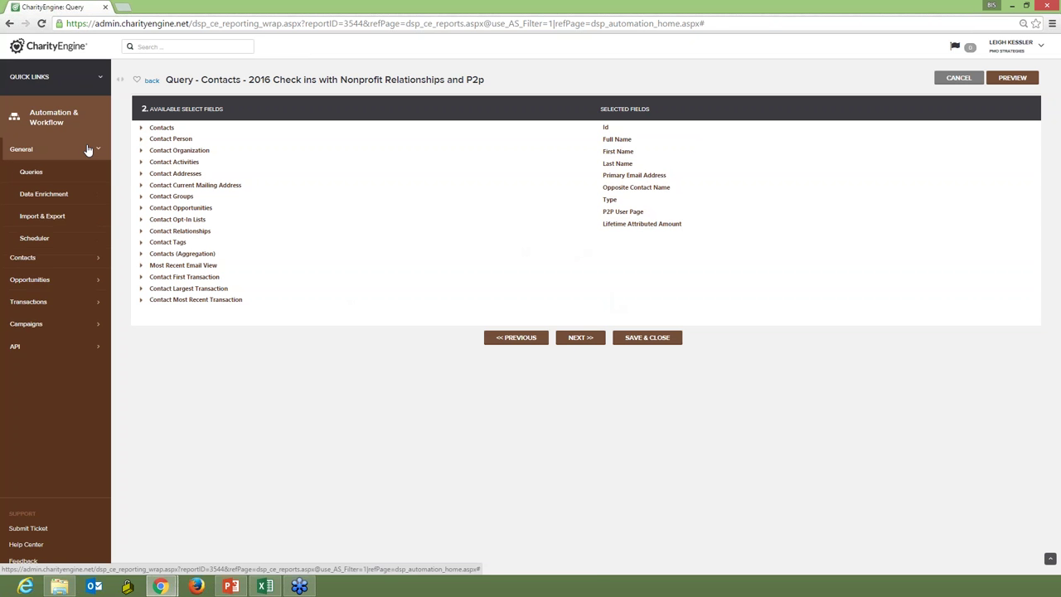
left_click(49, 216)
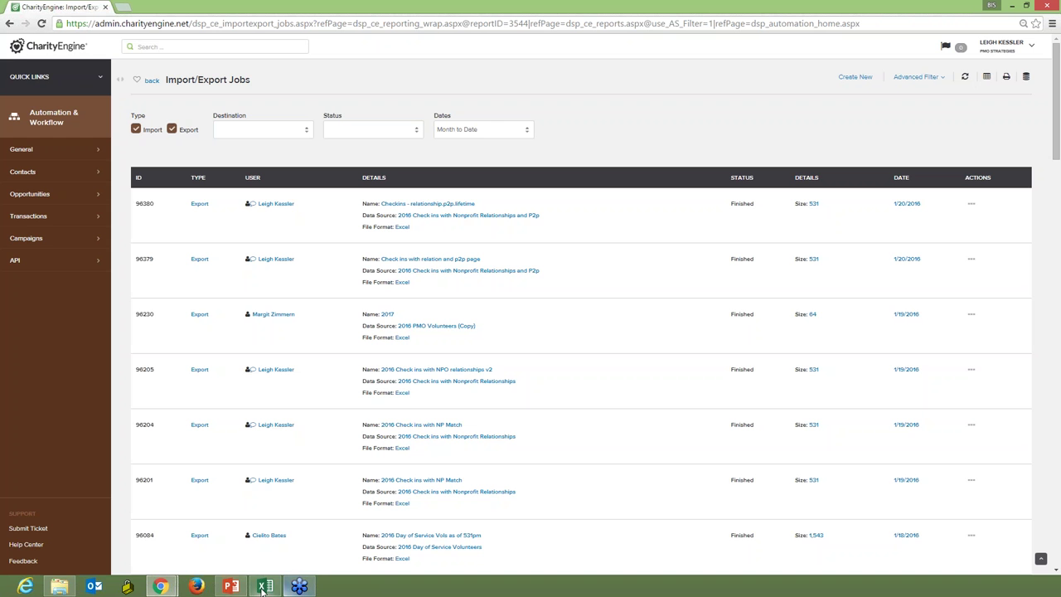
- Bring the Checkins-relationship.p2p Excel workbook forward and scroll through its contacts
mouse_move(266, 587)
left_click(255, 496)
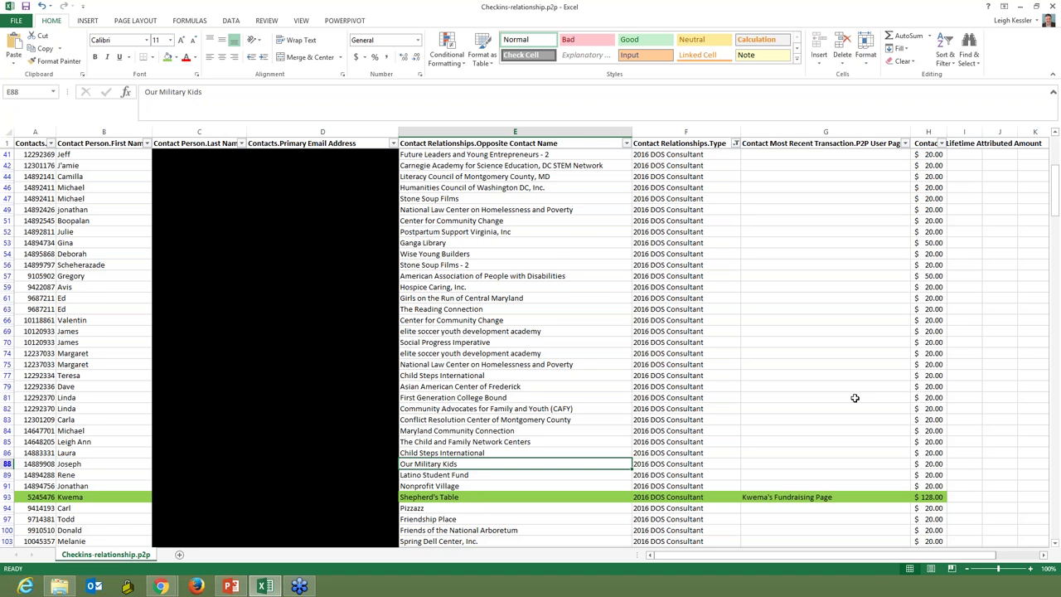
scroll(852, 398, "down", 8)
scroll(851, 398, "down", 3)
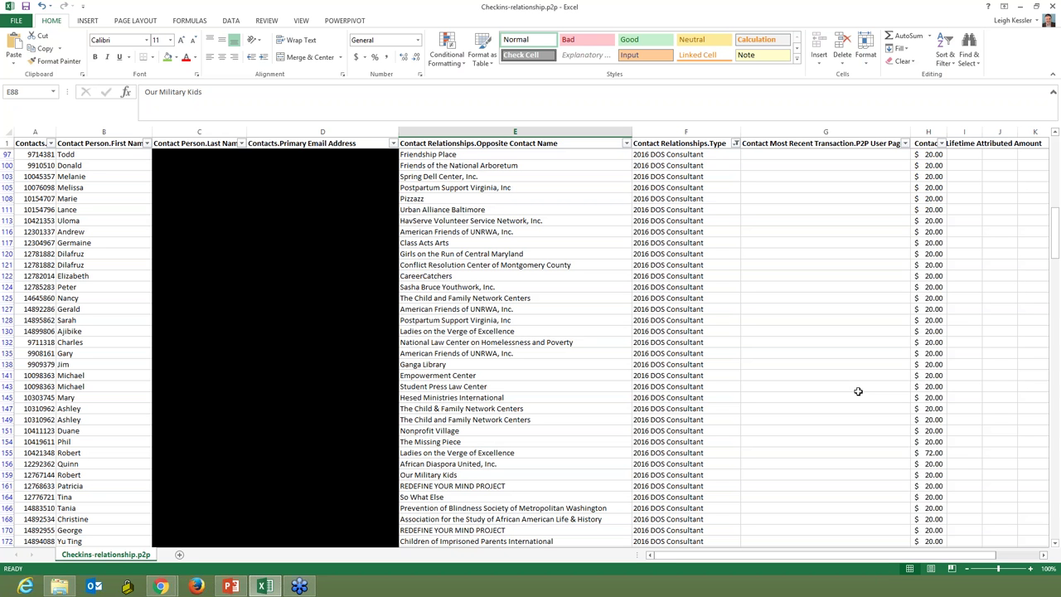
- Review slide 2 of the PowerPoint webinar deck, then return to Chrome's Import/Export Jobs page
left_click(231, 586)
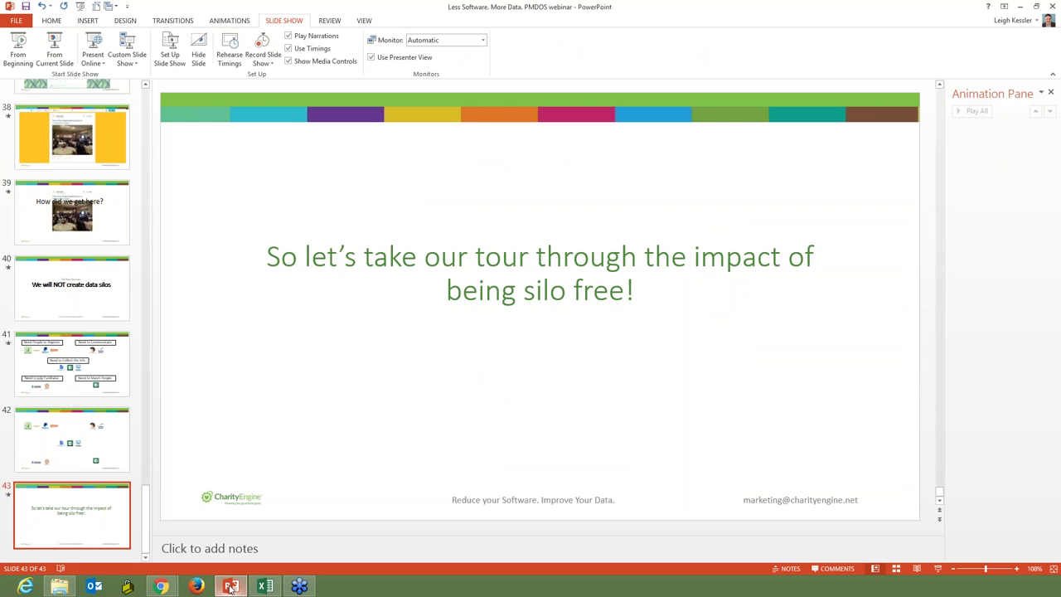
mouse_move(145, 496)
left_mouse_down()
mouse_move(174, 217)
mouse_move(157, 99)
left_mouse_up()
left_click(70, 120)
left_click(69, 209)
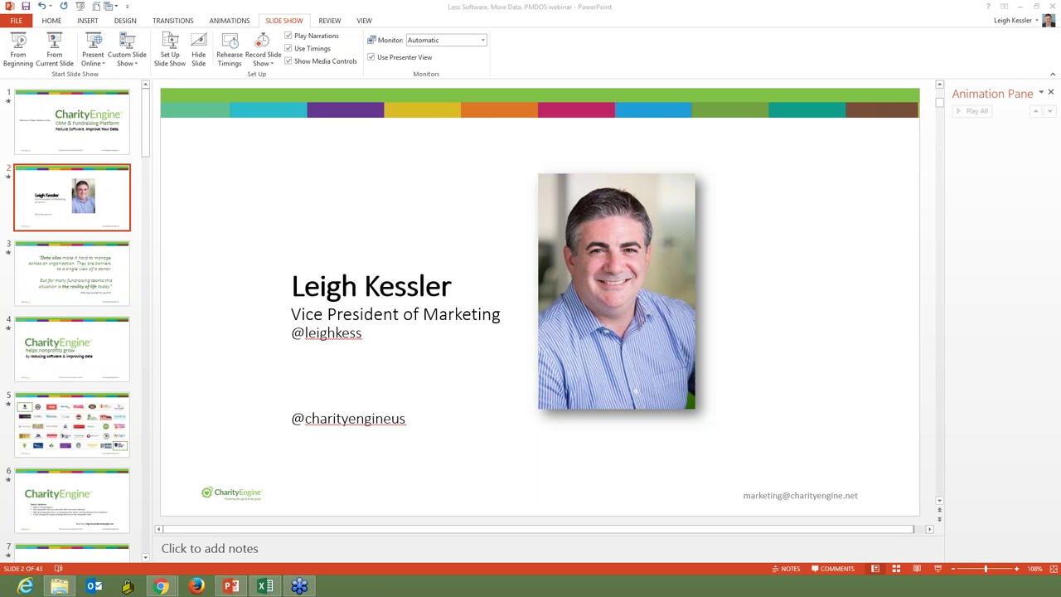
mouse_move(160, 584)
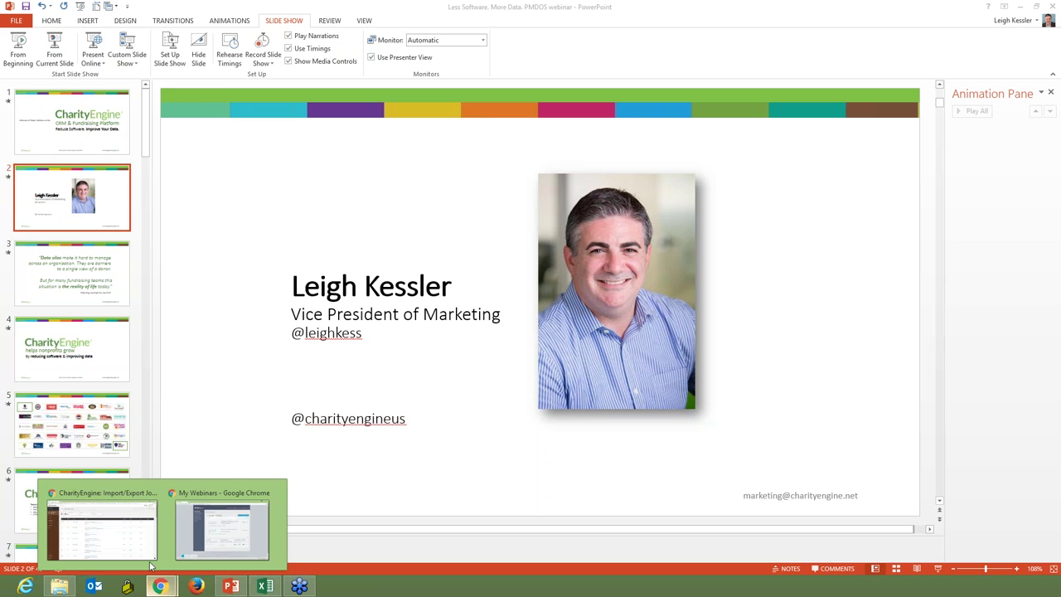
left_click(151, 566)
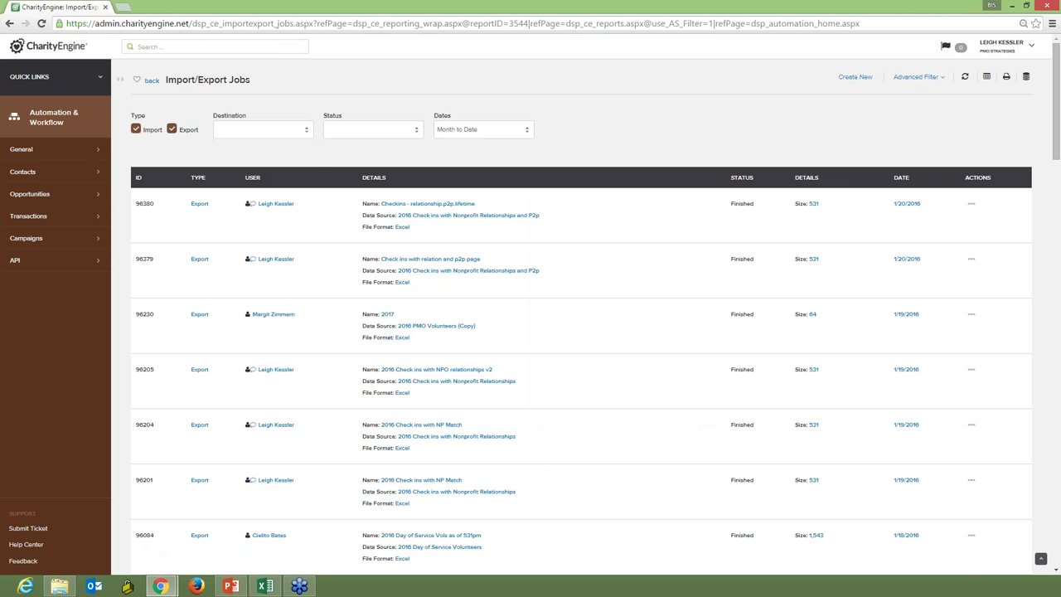
- Review the empty Volunteers page under Events & Volunteers, then return to the PMO Strategies Dashboard
left_click(100, 76)
left_click(52, 162)
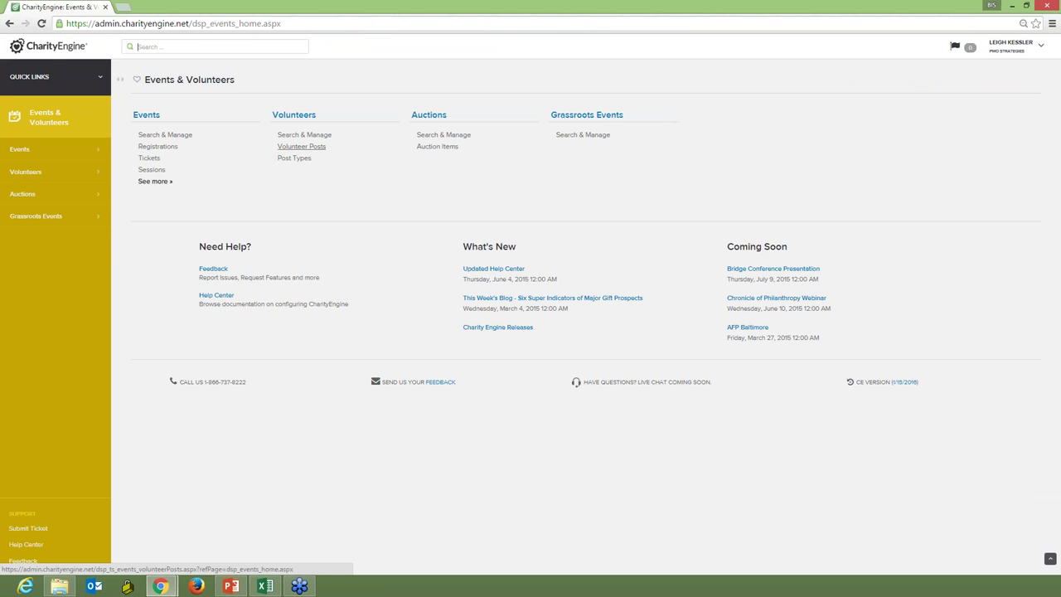
left_click(302, 135)
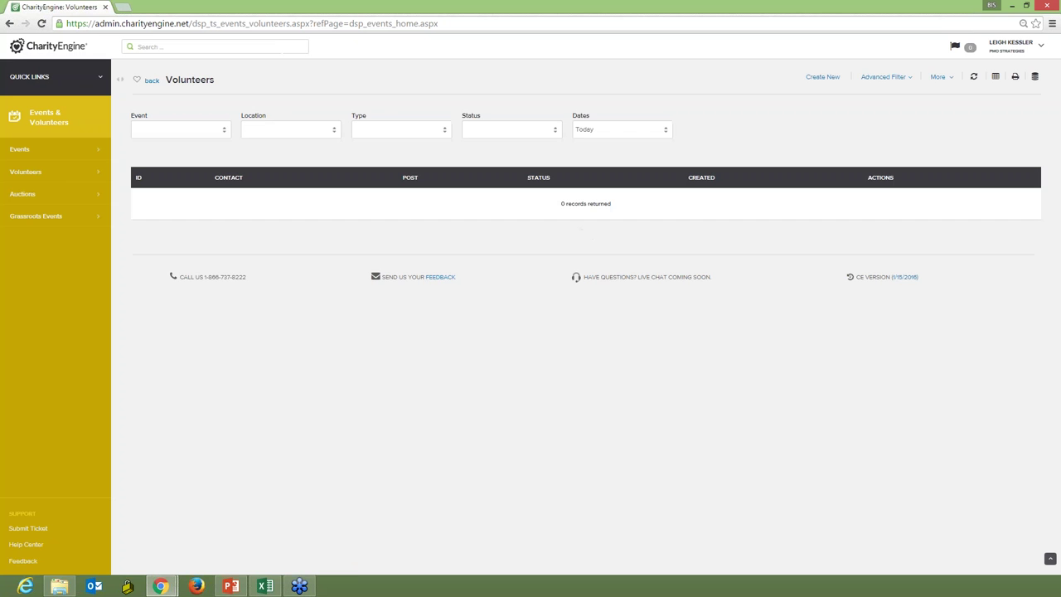
left_click(58, 175)
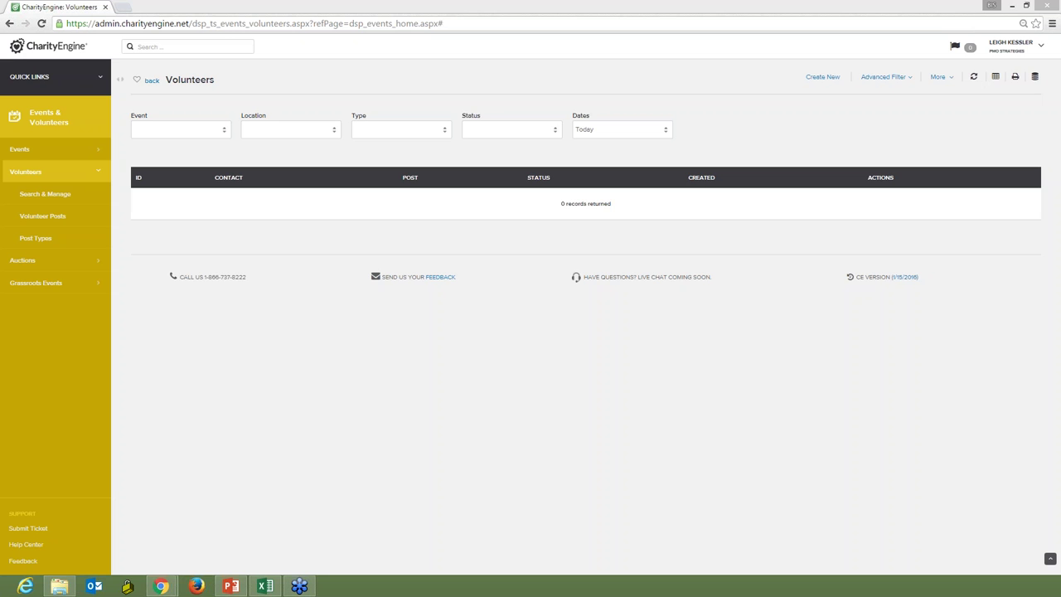
left_click(52, 46)
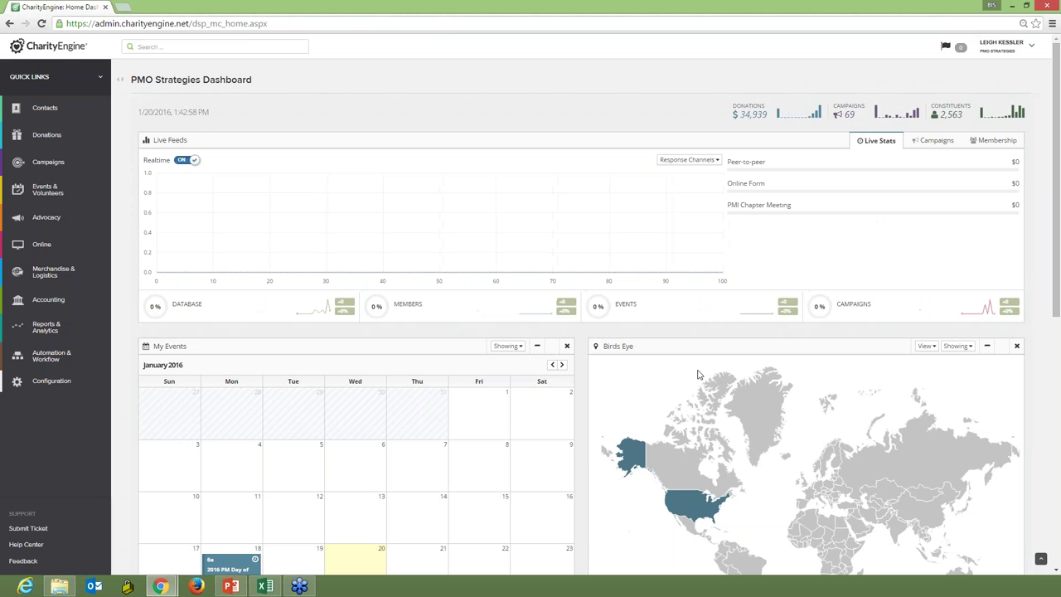
- Switch the Birds Eye map to Donations, showing the United States at $33,785
scroll(698, 375, "down", 3)
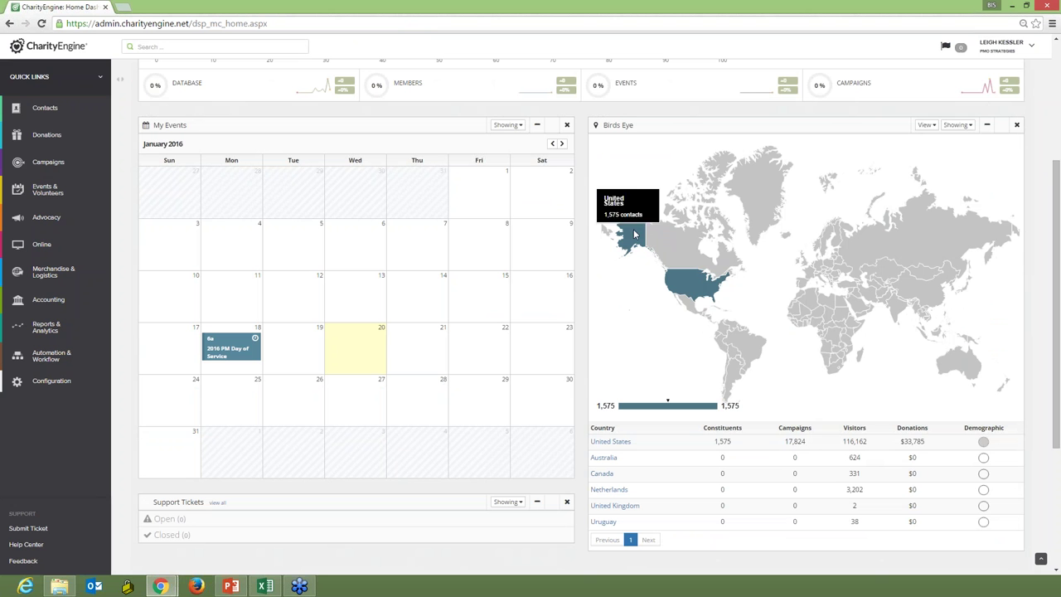
left_click(964, 129)
left_click(937, 178)
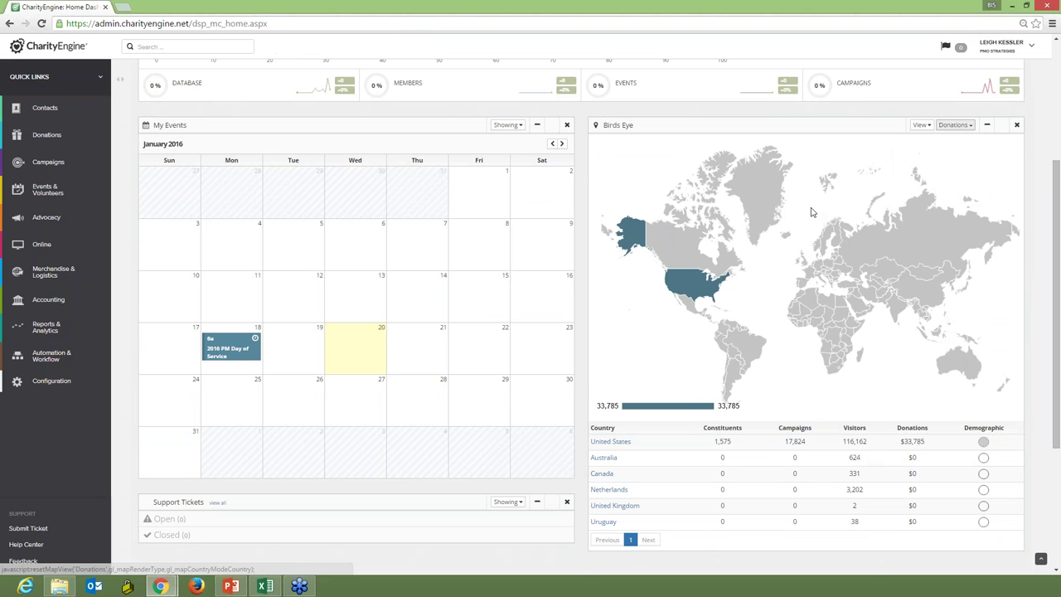
mouse_move(701, 282)
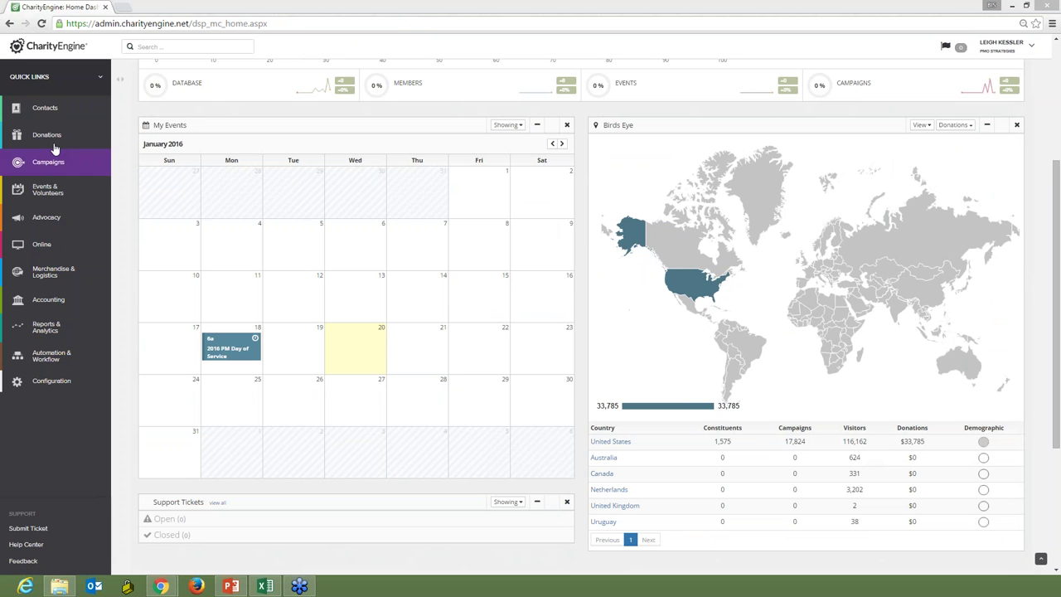
- Go to the Opportunities list in the Contacts area
left_click(50, 115)
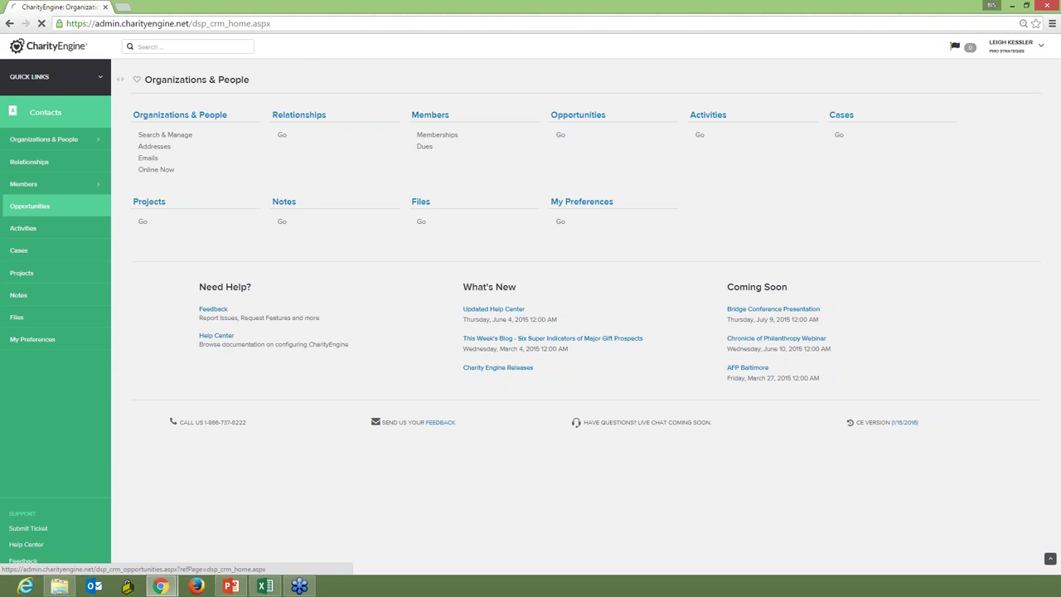
left_click(33, 206)
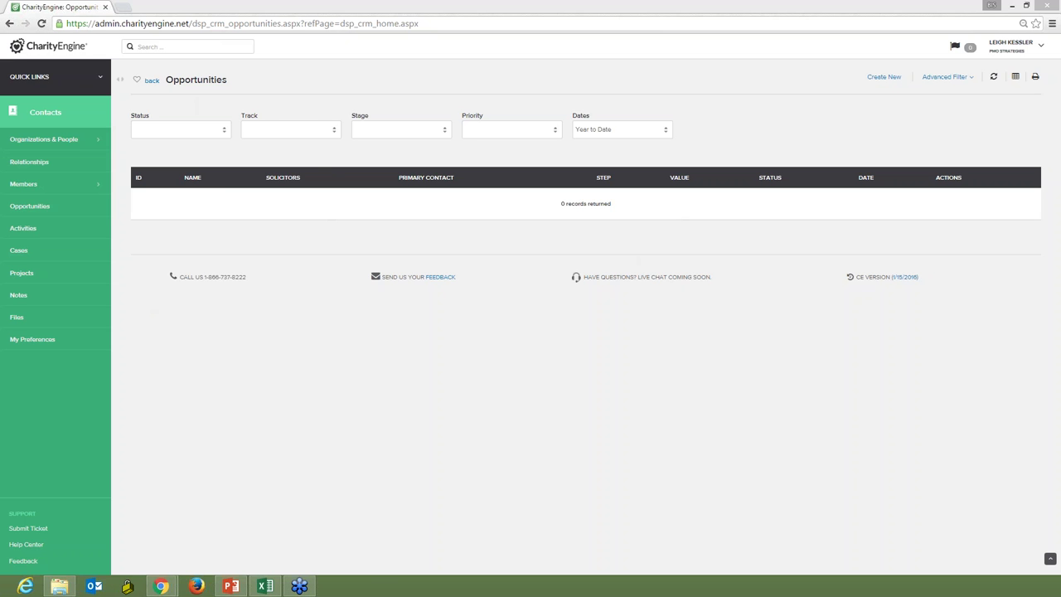
- Open Relationship Types from Configuration's expanded Contacts options
left_click(102, 81)
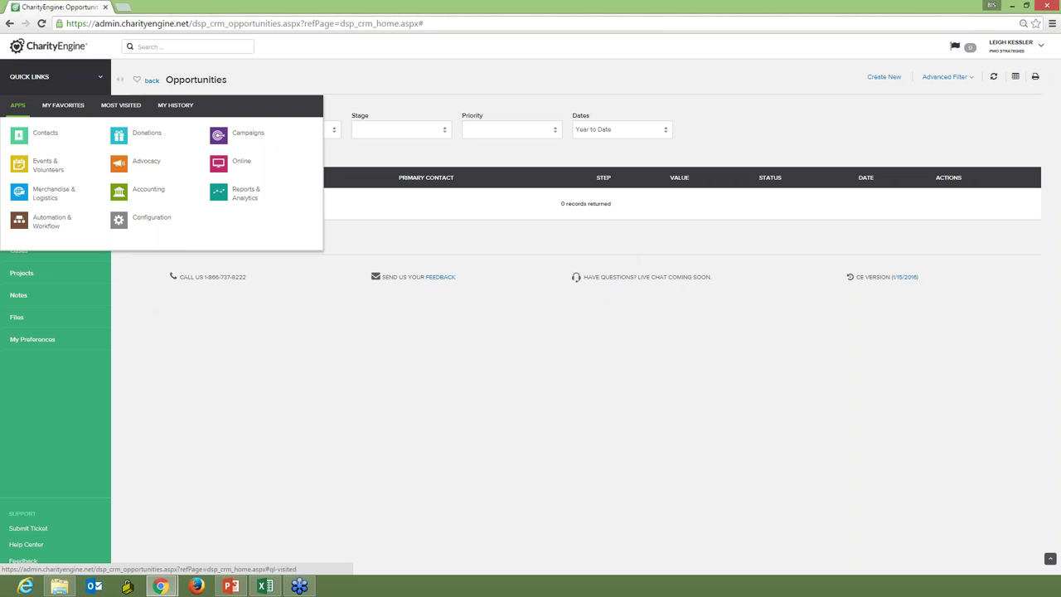
left_click(157, 220)
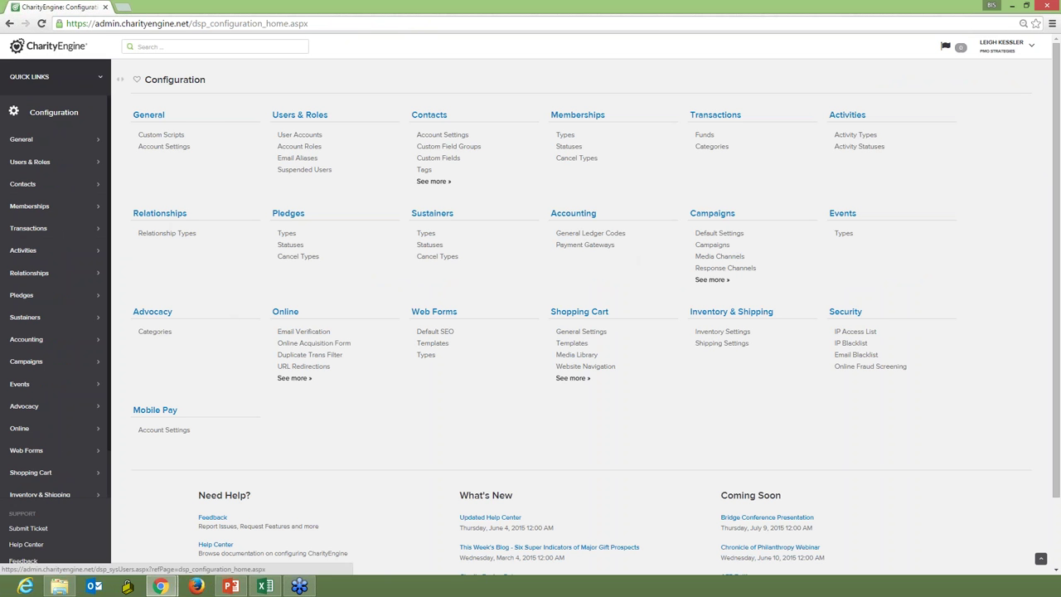
left_click(439, 183)
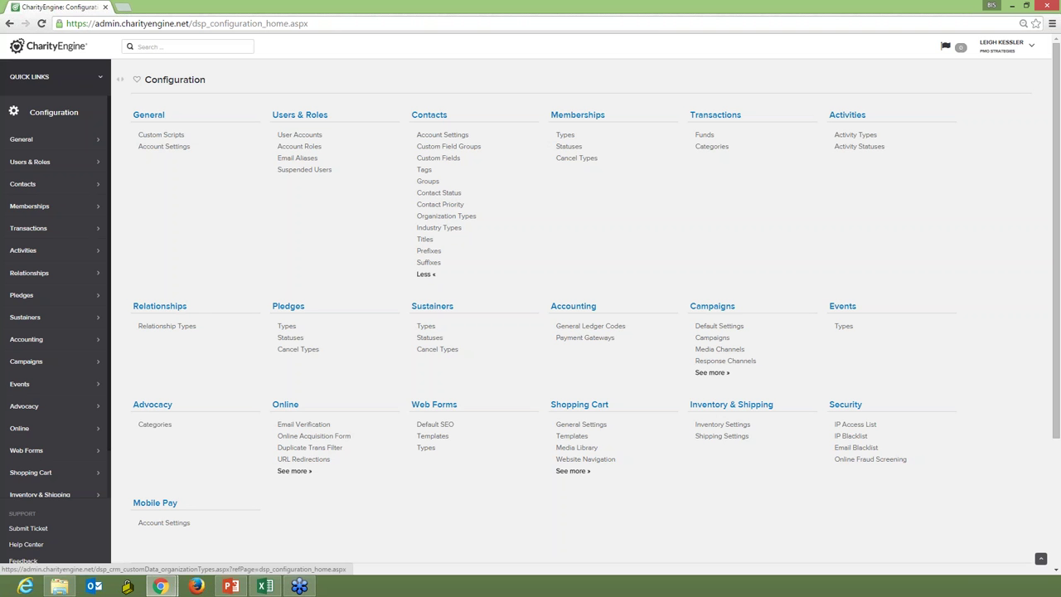
left_click(182, 327)
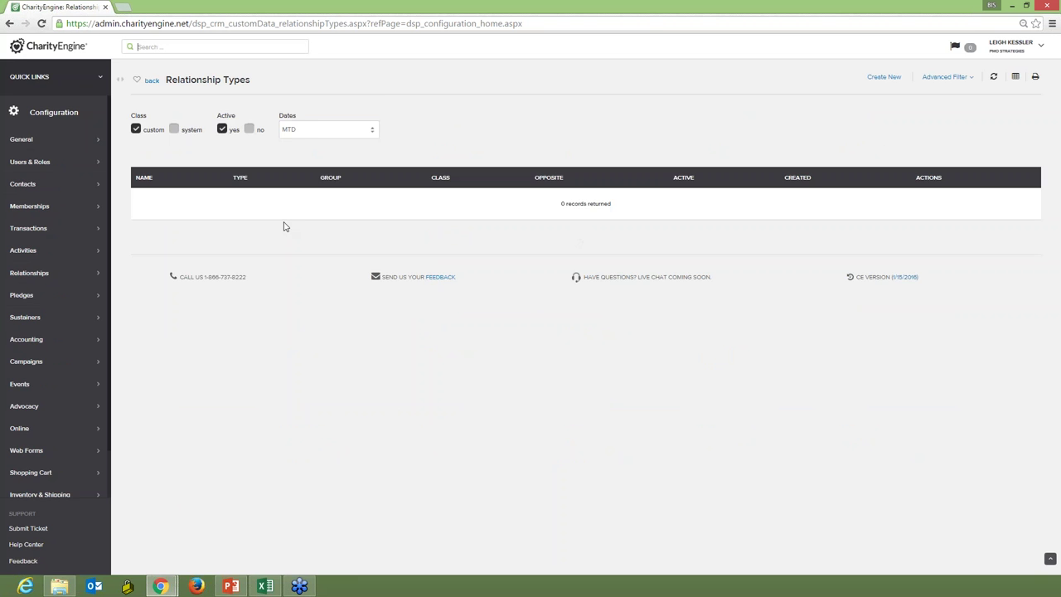
- Set Relationship Types dates to '- ALL -' and limit the list to the six custom types
left_click(314, 131)
left_click(306, 143)
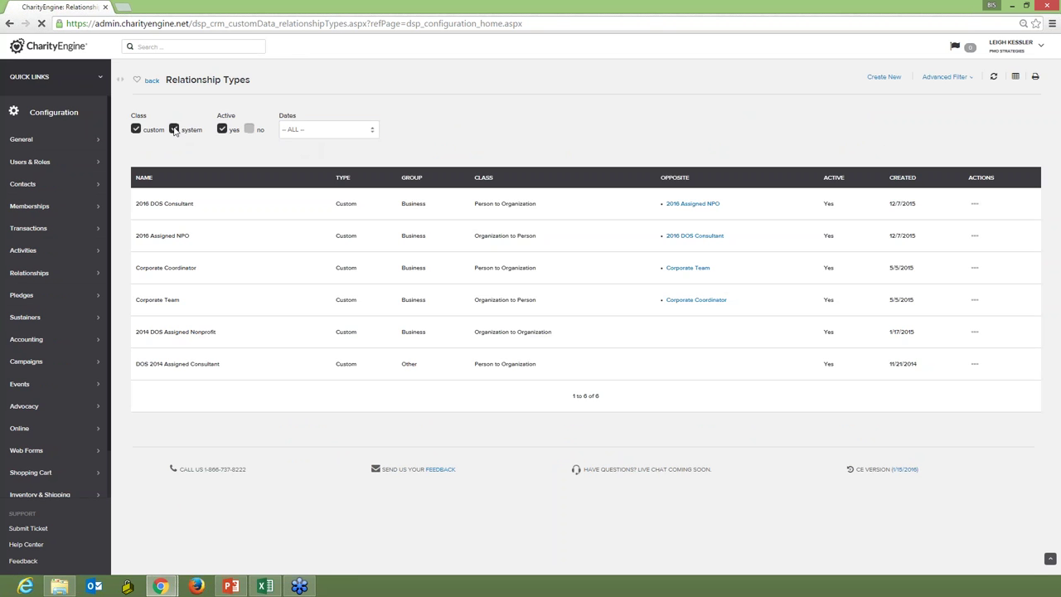
left_click(176, 131)
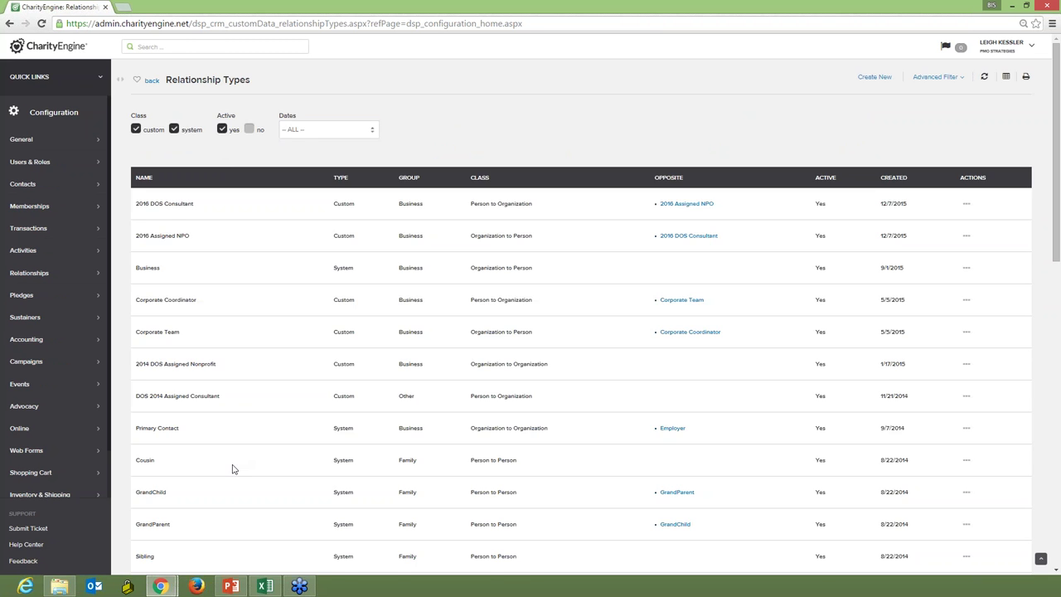
scroll(232, 469, "down", 2)
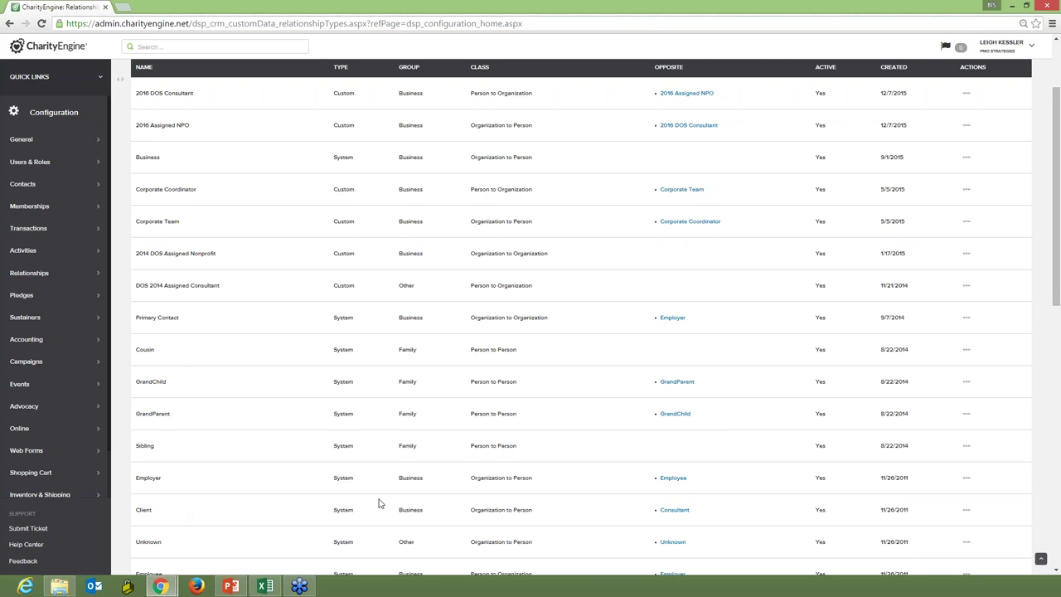
scroll(264, 377, "up", 2)
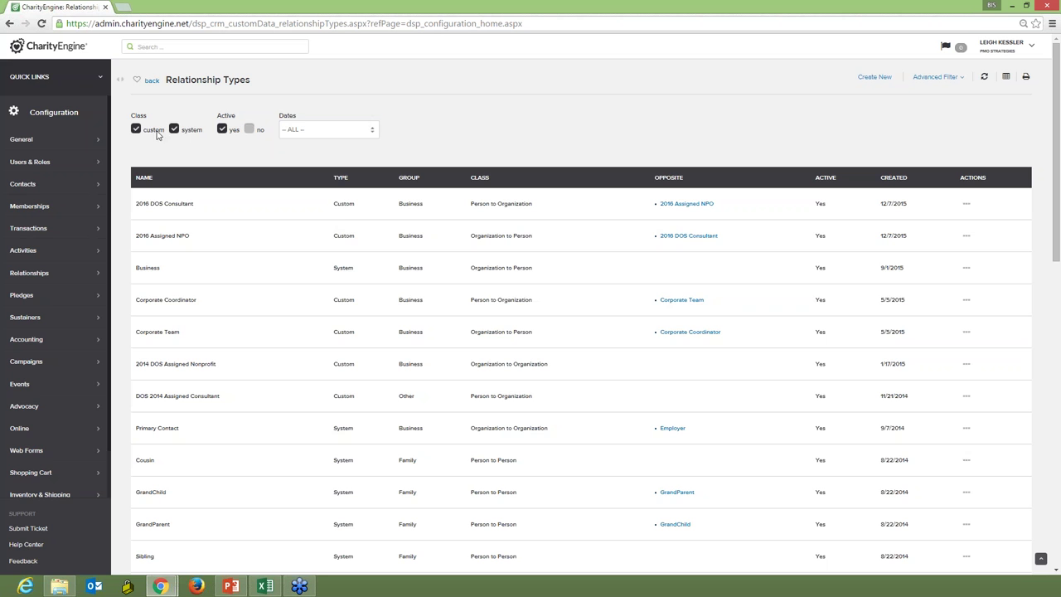
left_click(190, 130)
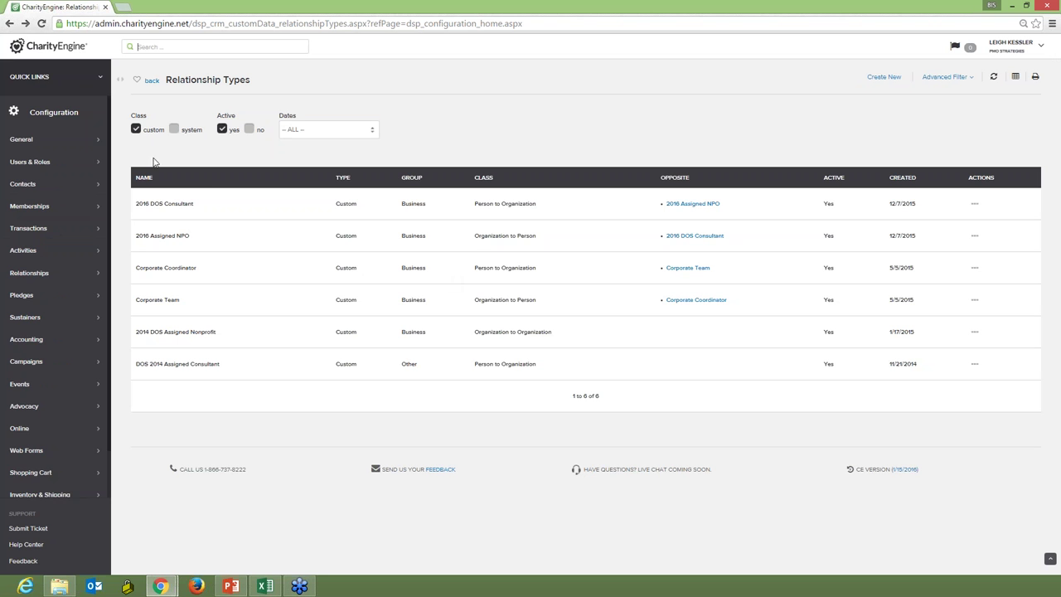
left_click(90, 142)
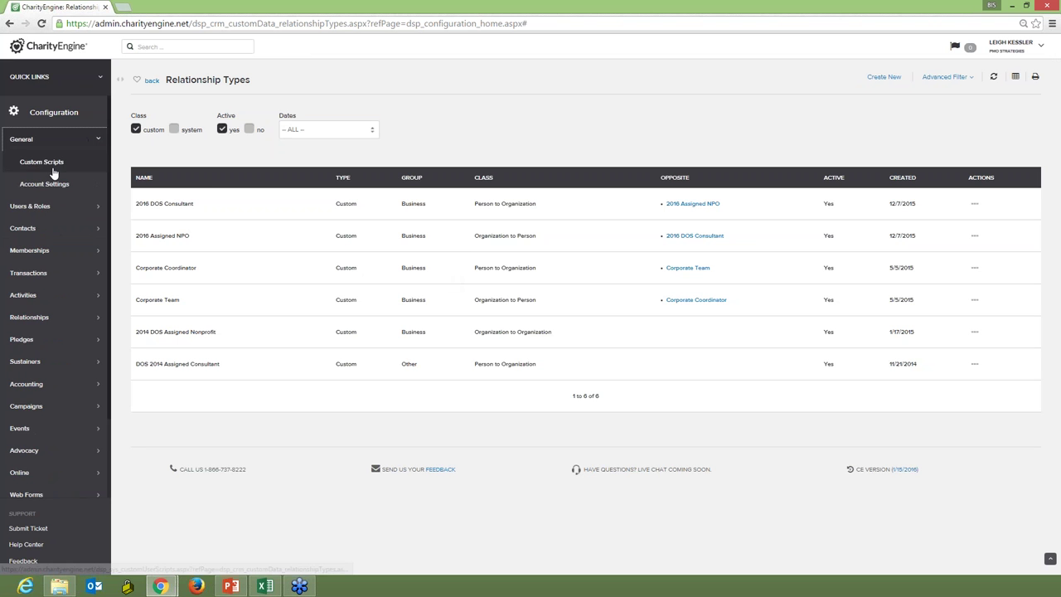
- Open Contact Status with dates set to '- ALL -' and start a new status
left_click(40, 226)
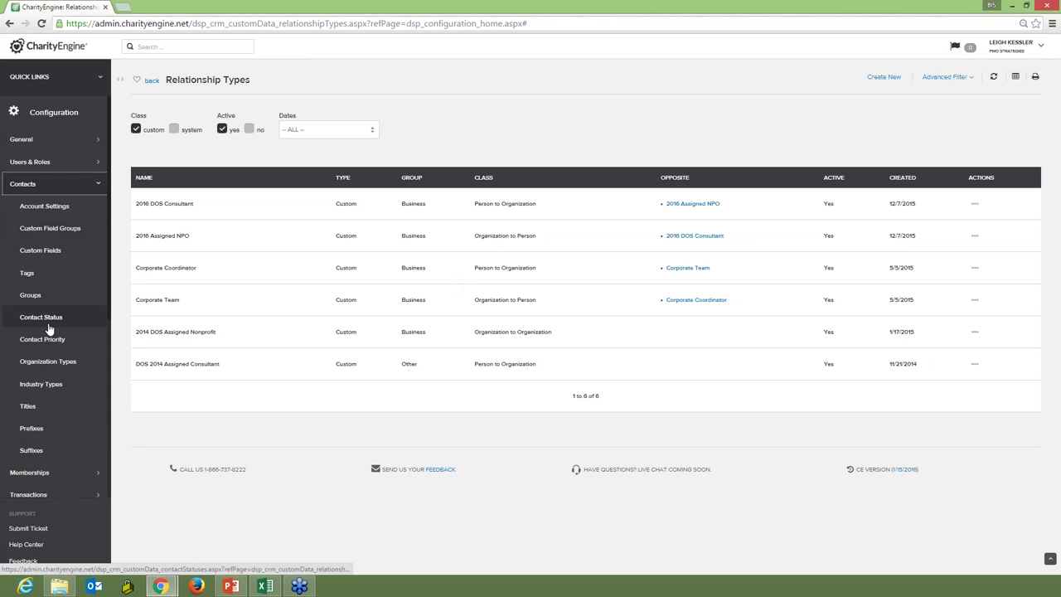
left_click(41, 317)
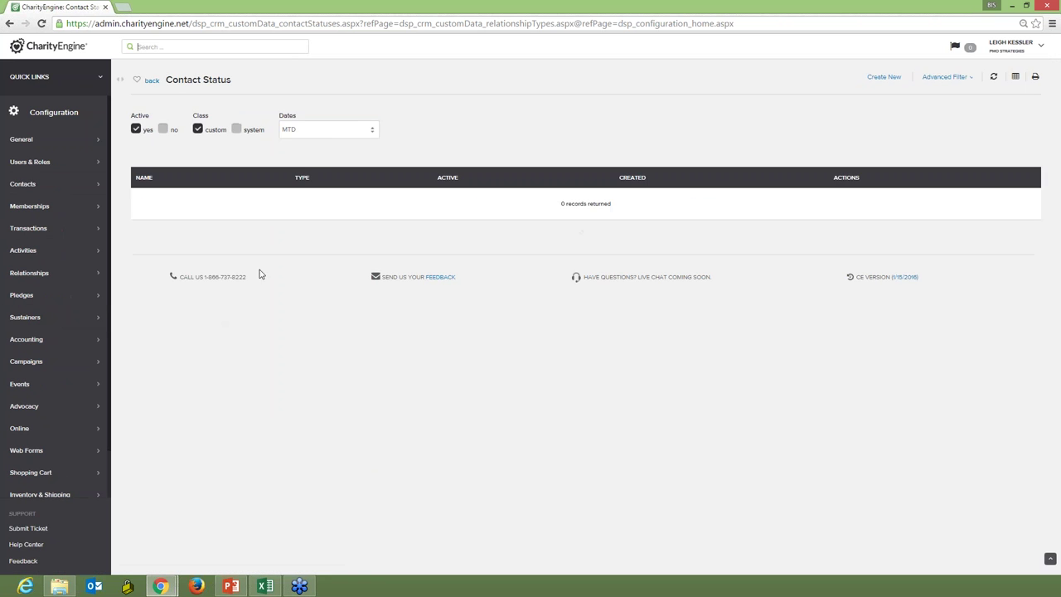
left_click(319, 134)
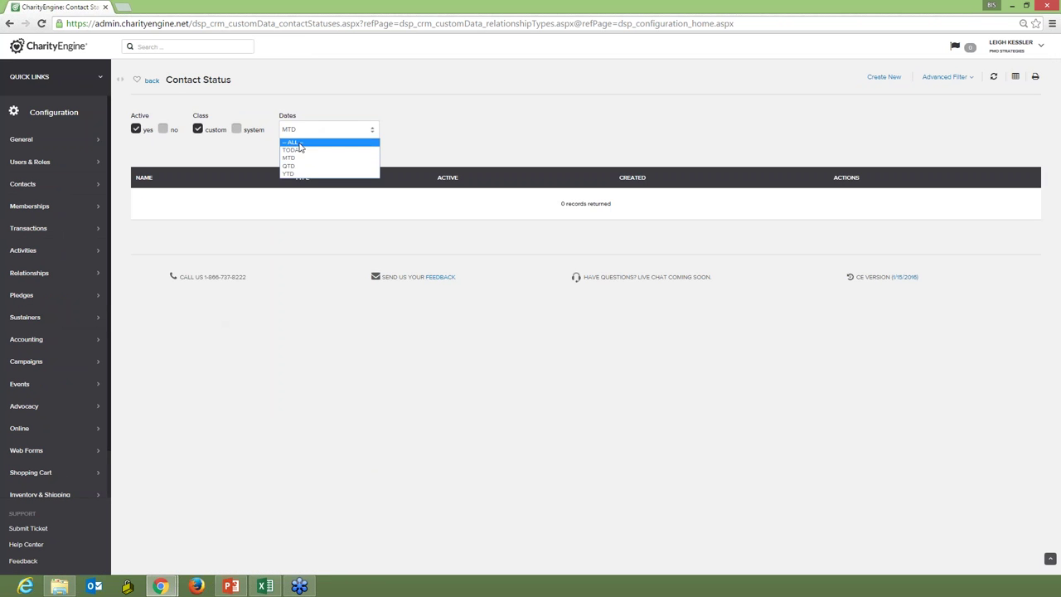
left_click(301, 148)
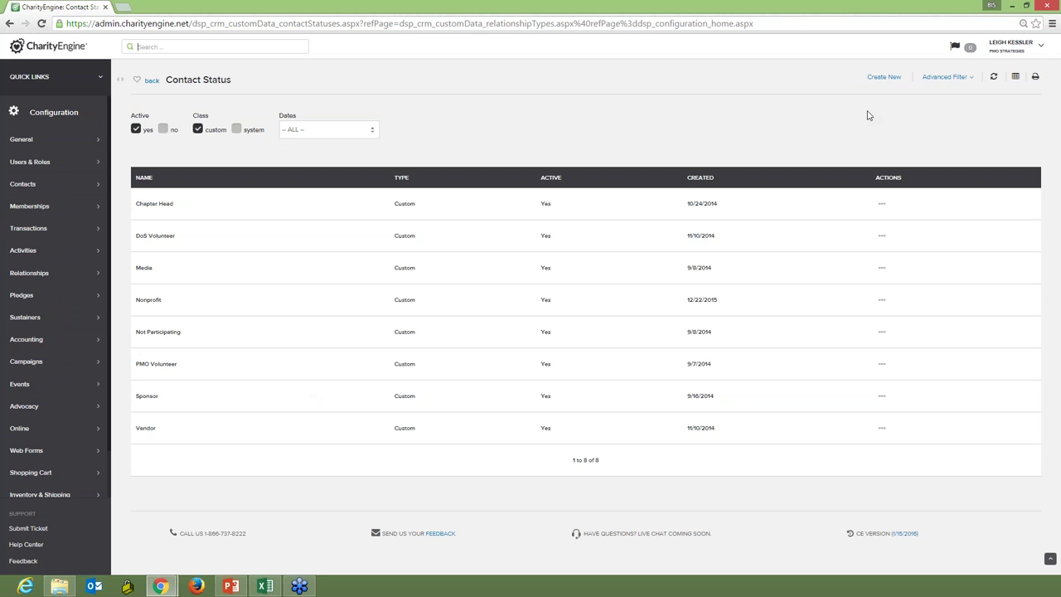
left_click(884, 77)
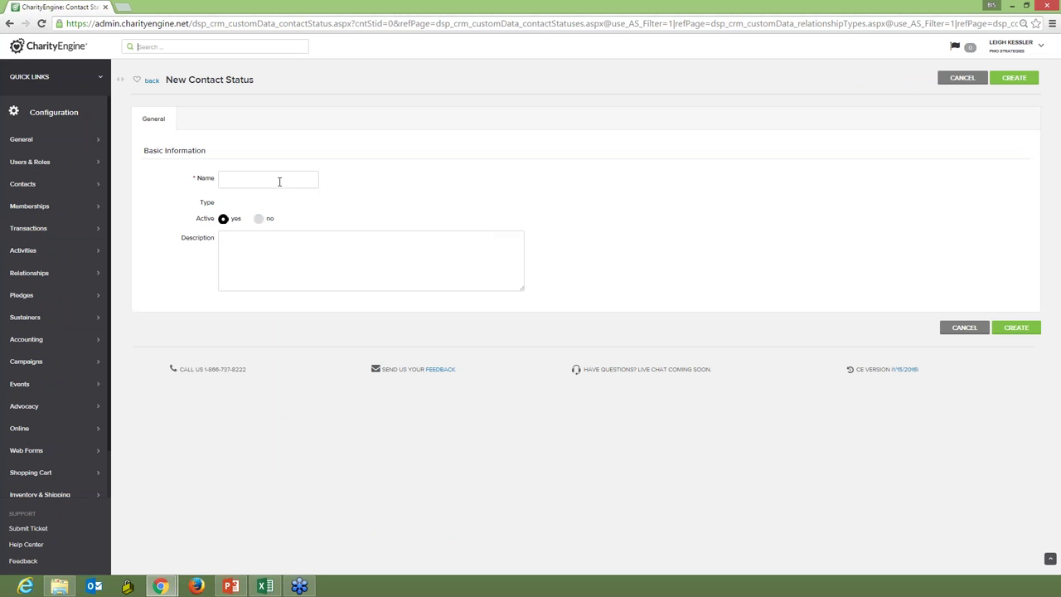
- Create the contact status 'Board Member' and return to the Contact Status list
left_click(279, 182)
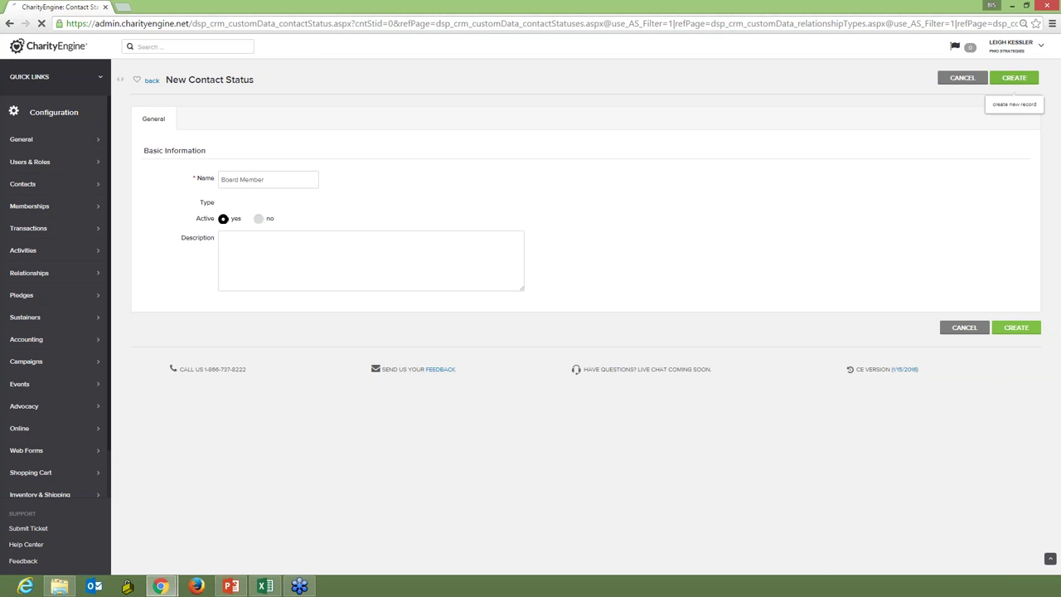
left_click(1015, 77)
left_click(151, 113)
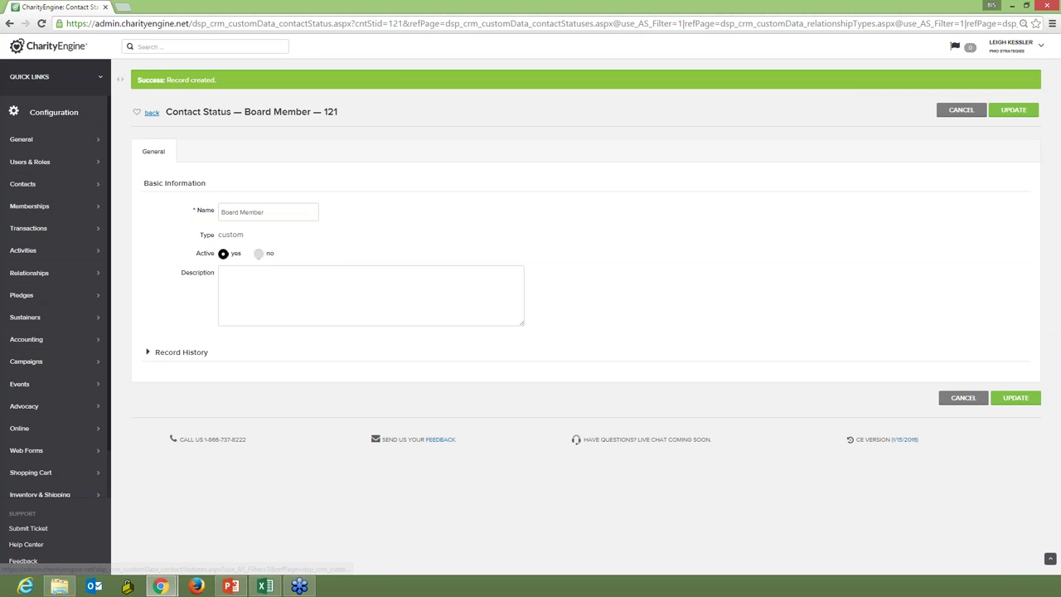